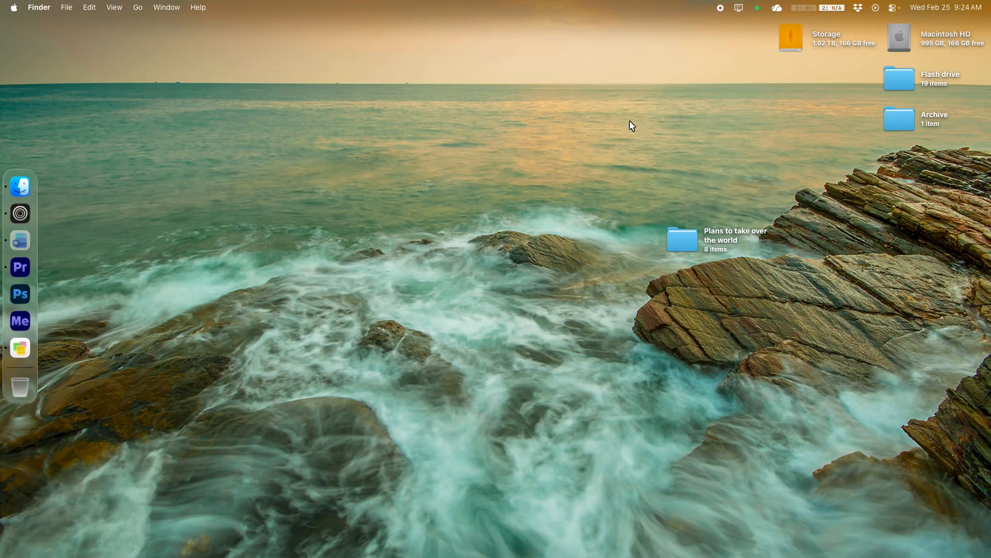
Launch the Shortcuts app from the launcher search
{"action": "key", "text": "alt+space"}
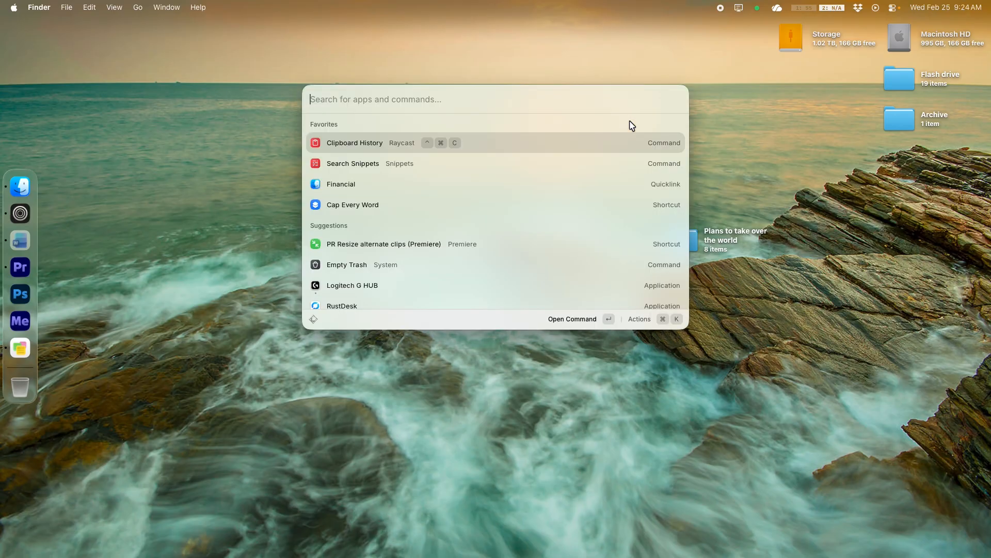
{"action": "type", "text": "sho"}
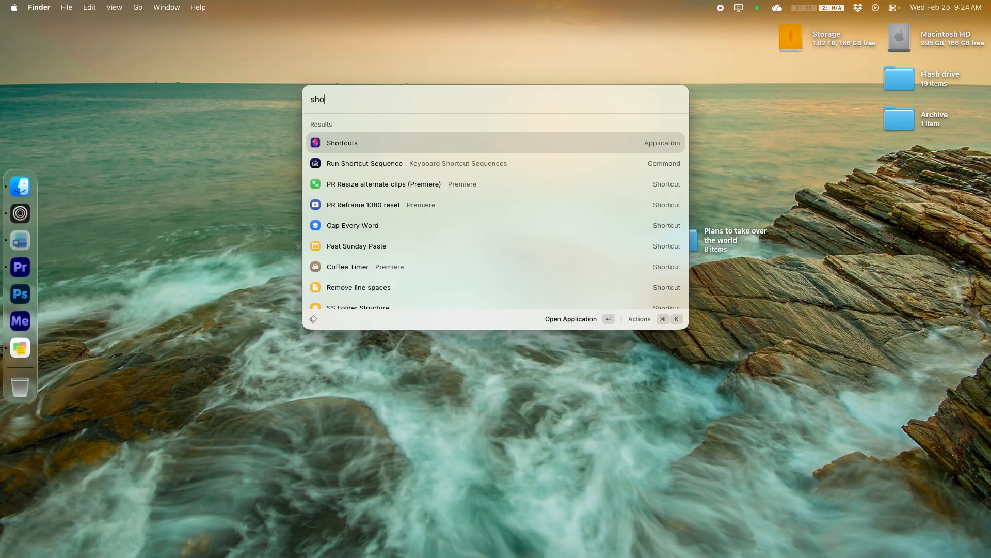
{"action": "key", "text": "Return"}
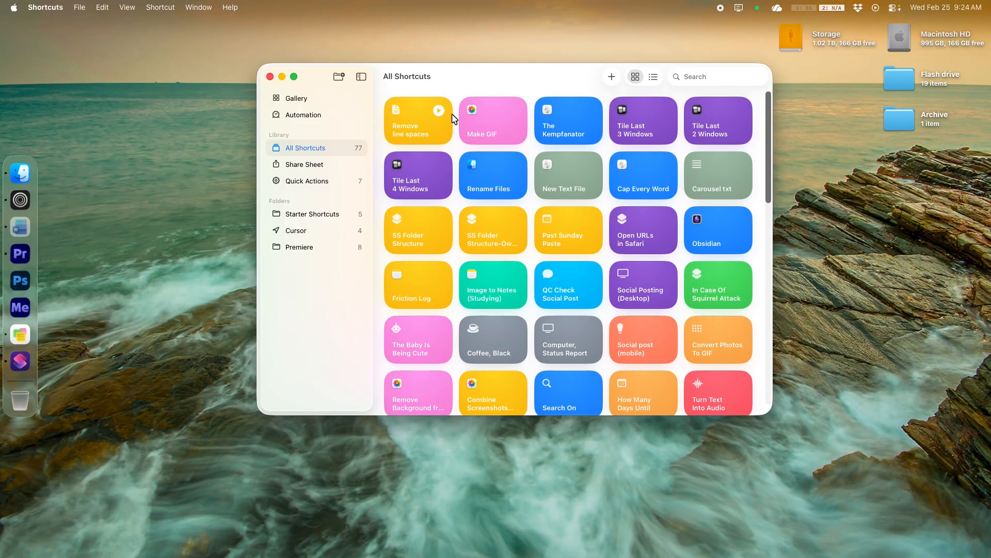
Create a new shortcut
{"action": "left_click_drag", "start_coordinate": [488, 89], "coordinate": [482, 100]}
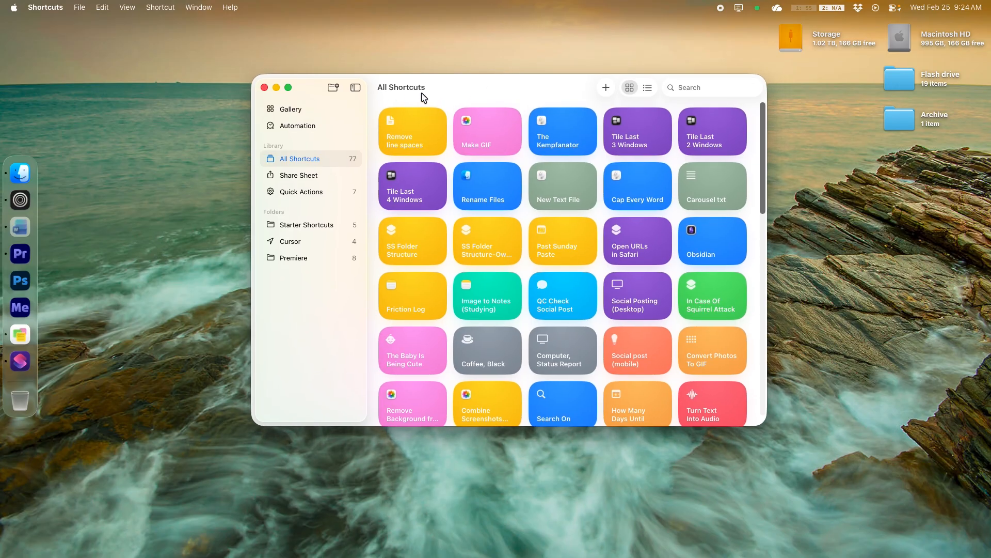
{"action": "left_click", "coordinate": [606, 88]}
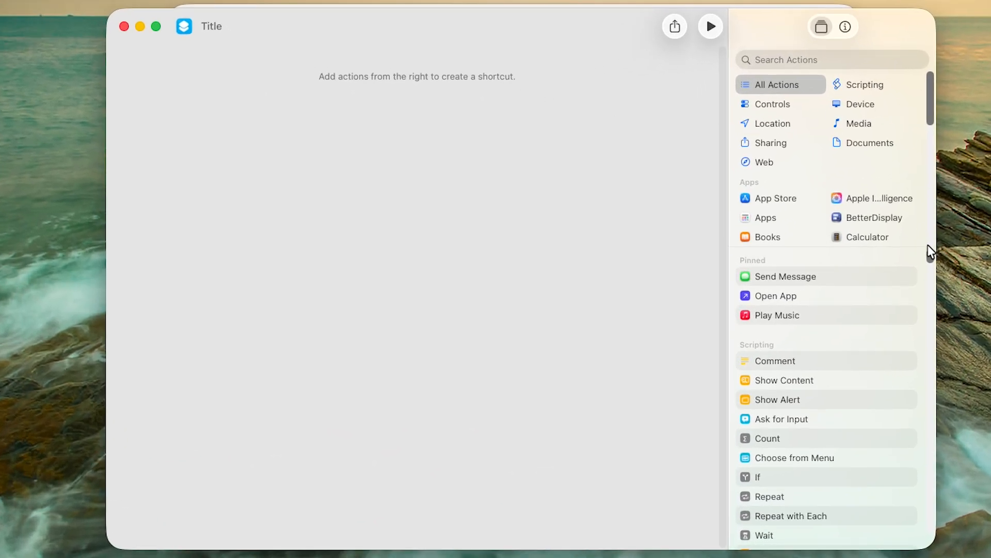
Search the actions for timer and add a Start Timer action to the shortcut
{"action": "left_click_drag", "start_coordinate": [931, 256], "coordinate": [934, 235]}
{"action": "scroll", "coordinate": [852, 140], "scroll_direction": "down", "scroll_amount": 5}
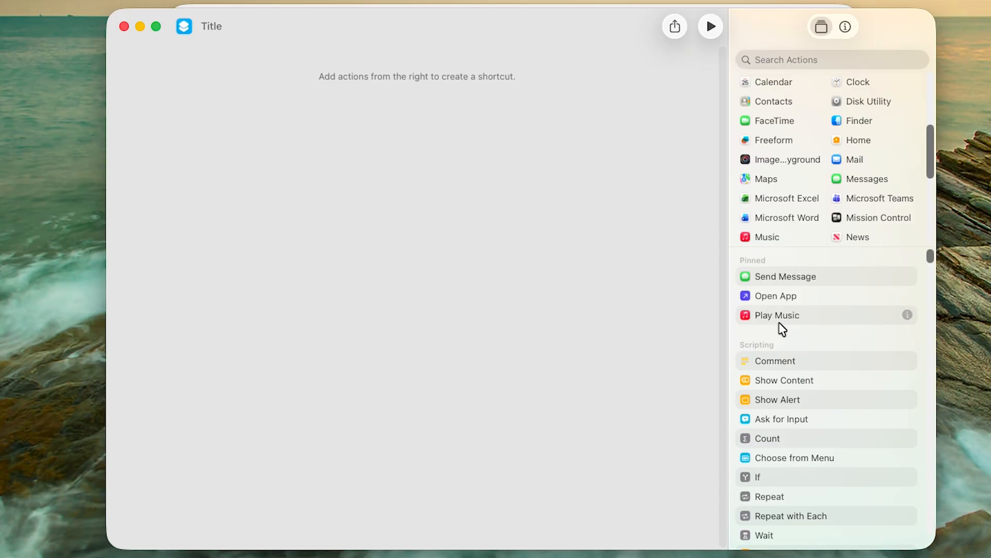
{"action": "left_click", "coordinate": [772, 61]}
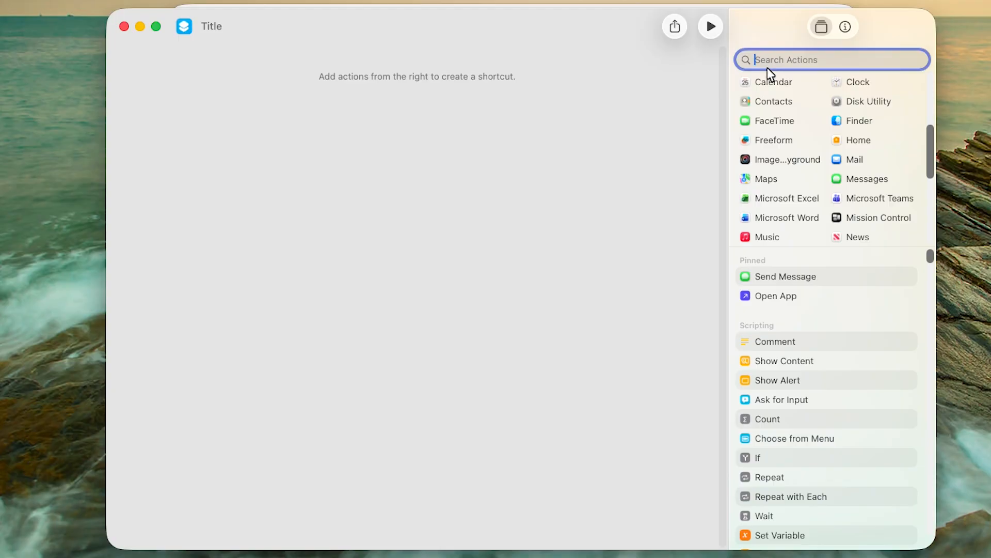
{"action": "type", "text": "tim"}
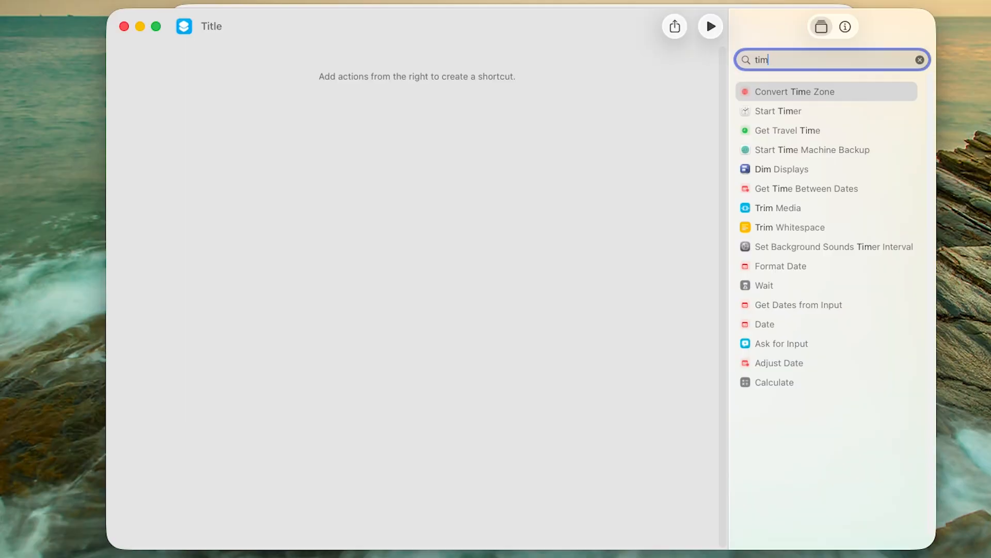
{"action": "type", "text": "er"}
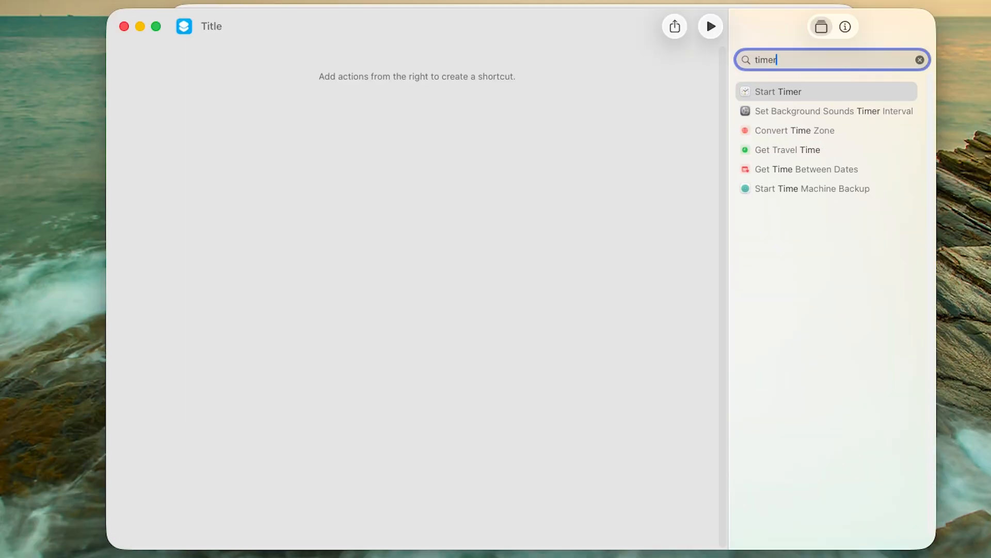
{"action": "left_click_drag", "start_coordinate": [774, 95], "coordinate": [408, 129]}
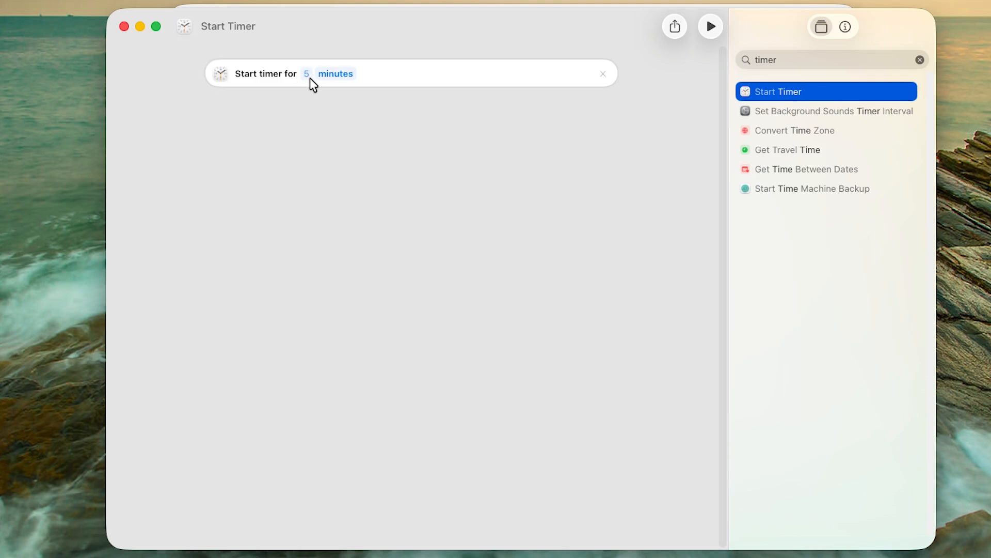
{"action": "left_click", "coordinate": [920, 59]}
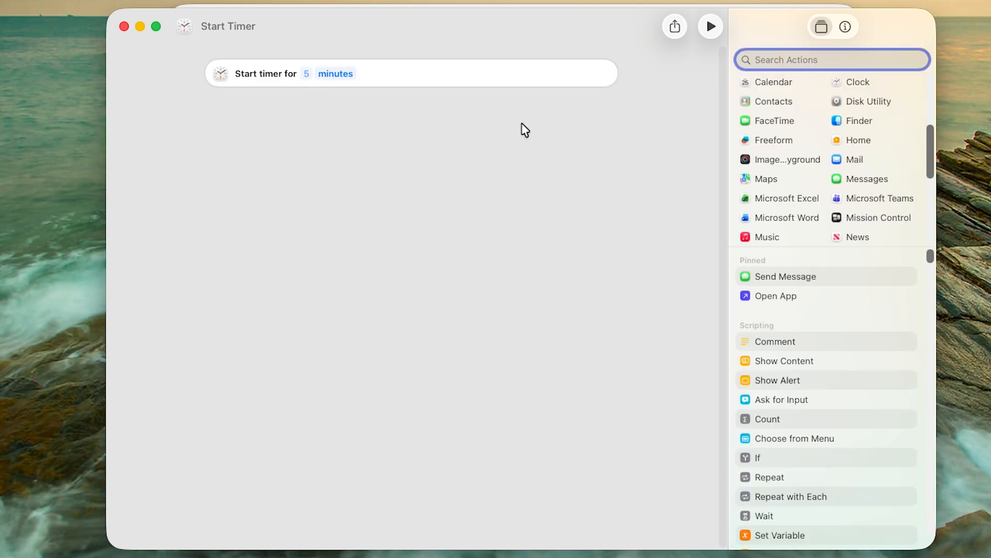
{"action": "left_click", "coordinate": [854, 238]}
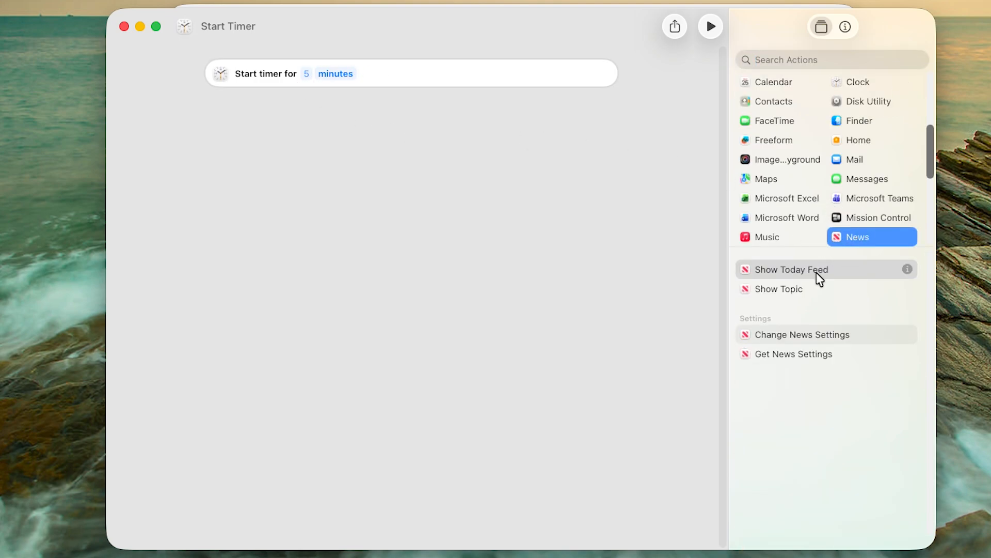
{"action": "left_click_drag", "start_coordinate": [817, 271], "coordinate": [375, 190]}
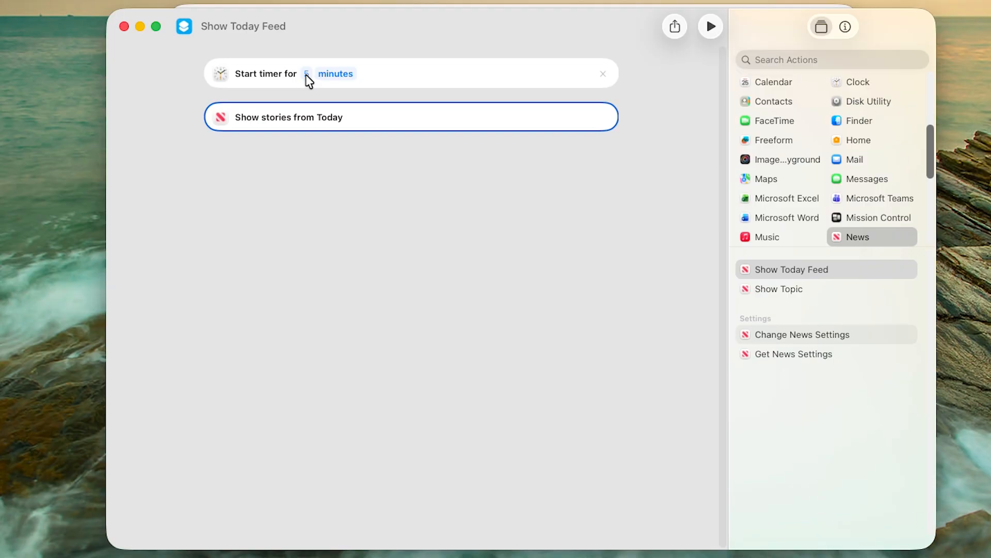
{"action": "left_click", "coordinate": [603, 118]}
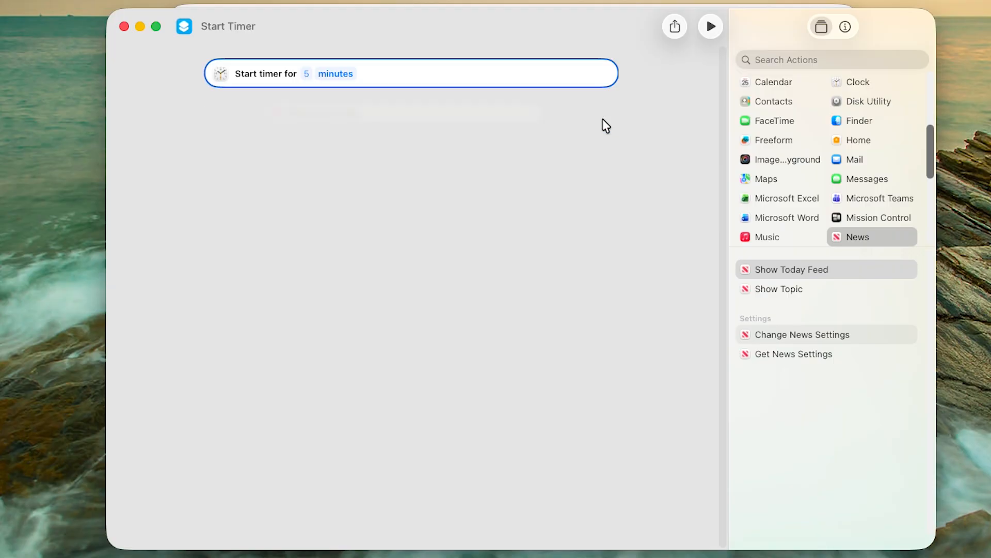
Add the Weather category's Get Current Weather action below the timer
{"action": "left_click", "coordinate": [902, 201]}
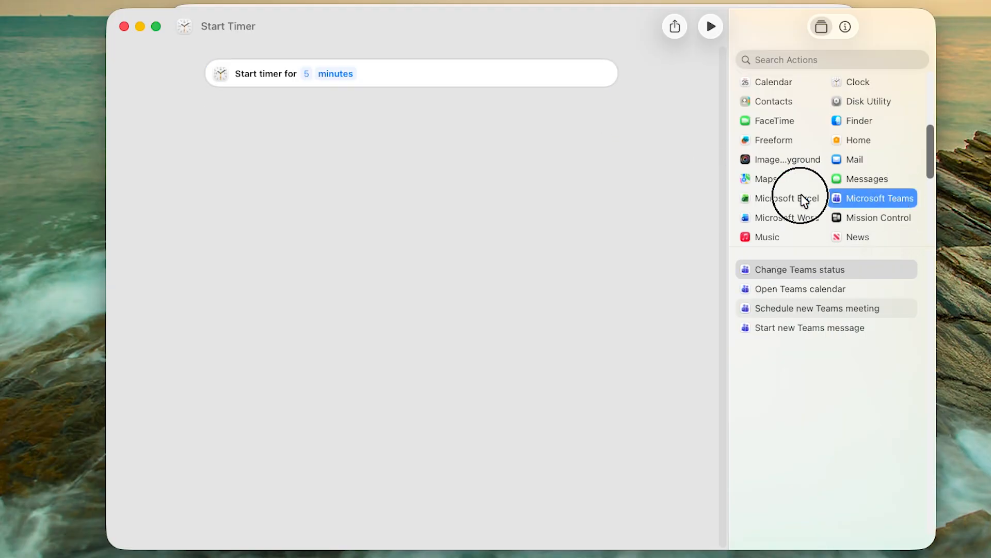
{"action": "left_click", "coordinate": [807, 287]}
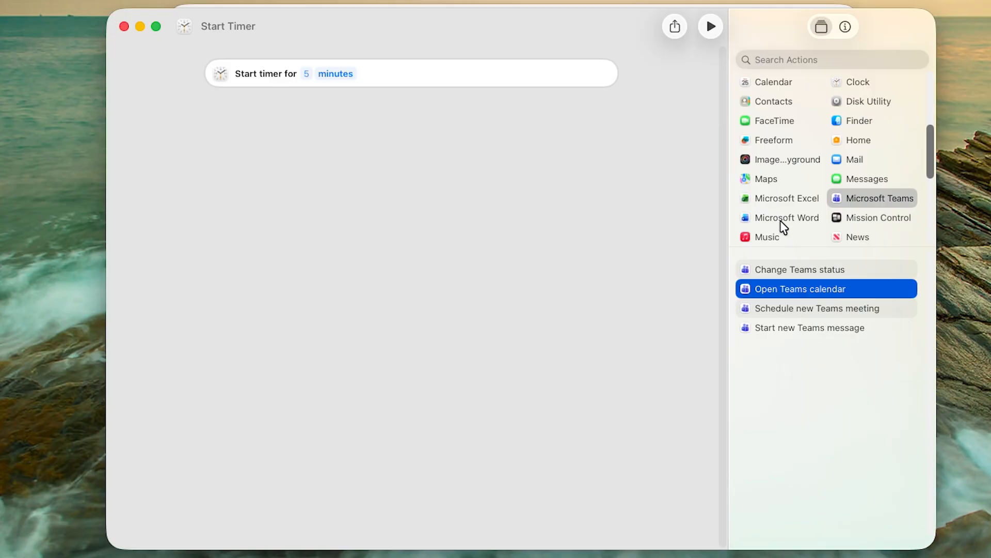
{"action": "scroll", "coordinate": [767, 151], "scroll_direction": "down", "scroll_amount": 3}
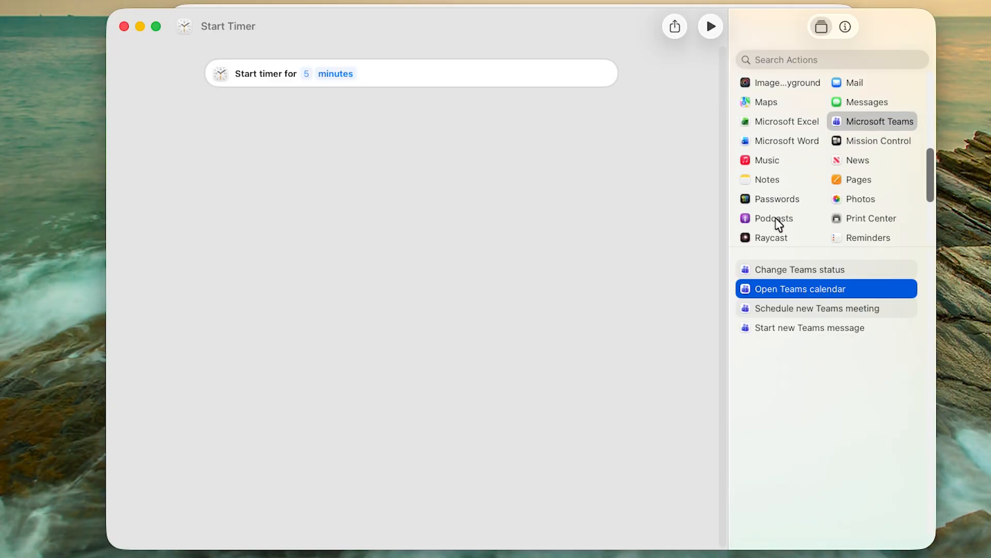
{"action": "left_click", "coordinate": [746, 219]}
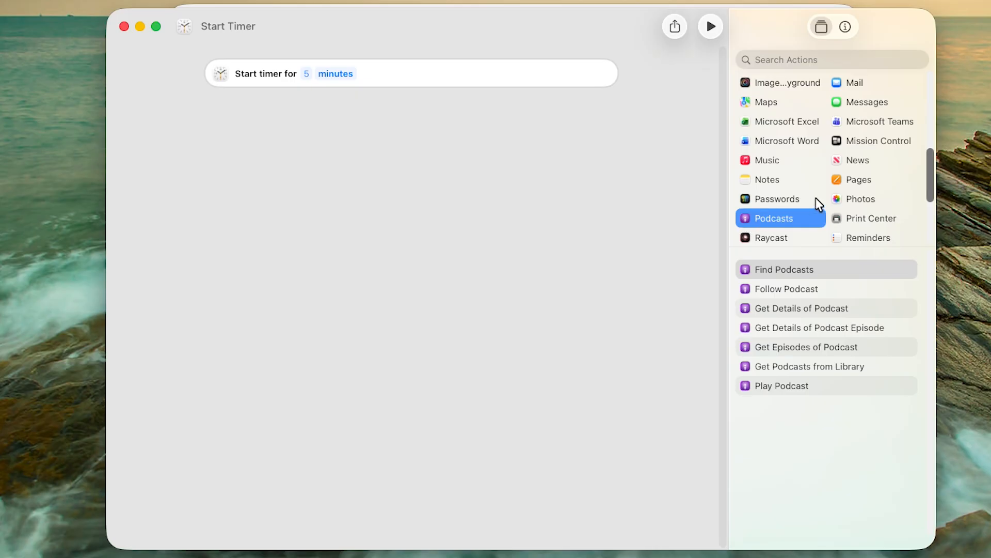
{"action": "scroll", "coordinate": [819, 203], "scroll_direction": "down", "scroll_amount": 5}
{"action": "left_click", "coordinate": [772, 237]}
{"action": "left_click_drag", "start_coordinate": [801, 269], "coordinate": [310, 133]}
Set the timer duration to 5 seconds
{"action": "left_click", "coordinate": [306, 73]}
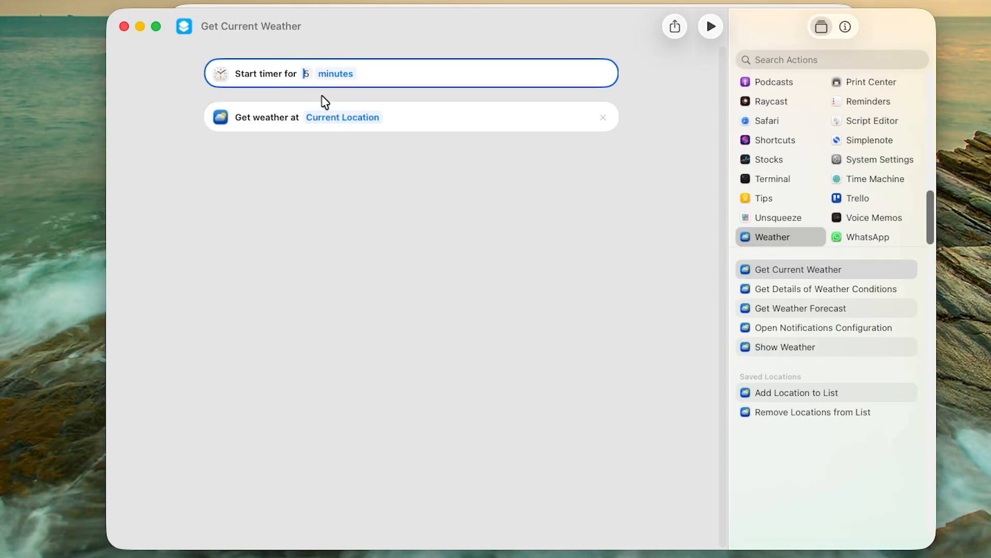
{"action": "mouse_move", "coordinate": [303, 68]}
{"action": "left_mouse_down"}
{"action": "mouse_move", "coordinate": [312, 71]}
{"action": "mouse_move", "coordinate": [300, 73]}
{"action": "left_mouse_up"}
{"action": "left_click", "coordinate": [308, 74]}
{"action": "type", "text": "10"}
{"action": "left_click", "coordinate": [335, 73]}
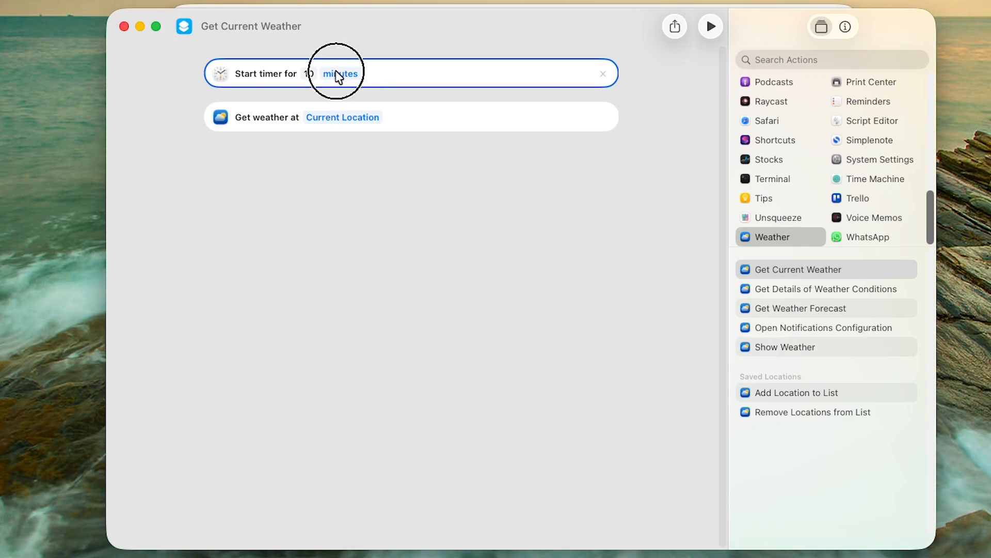
{"action": "left_click", "coordinate": [341, 59]}
{"action": "left_click", "coordinate": [308, 73]}
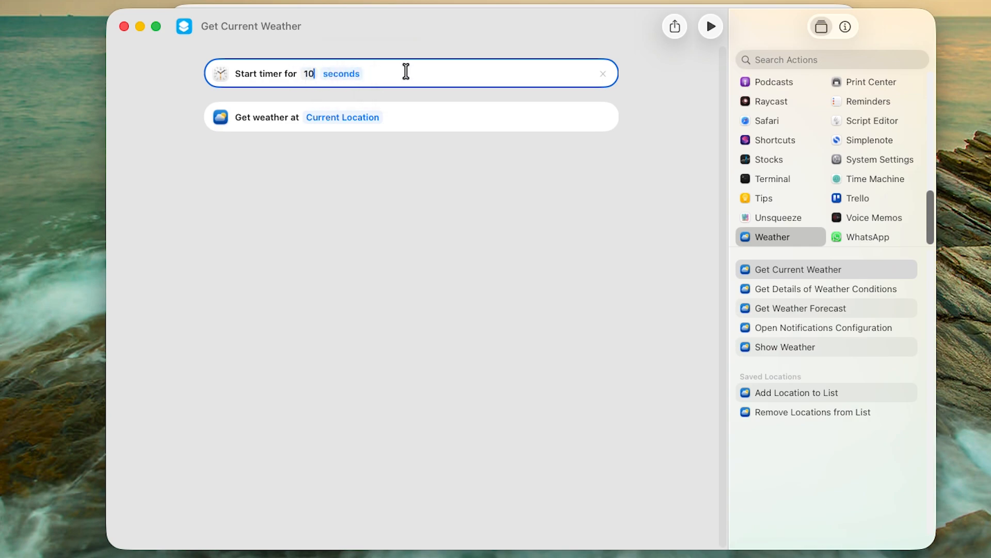
{"action": "key", "text": "BackSpace"}
{"action": "key", "text": "BackSpace"}
{"action": "type", "text": "5"}
{"action": "left_click", "coordinate": [359, 258]}
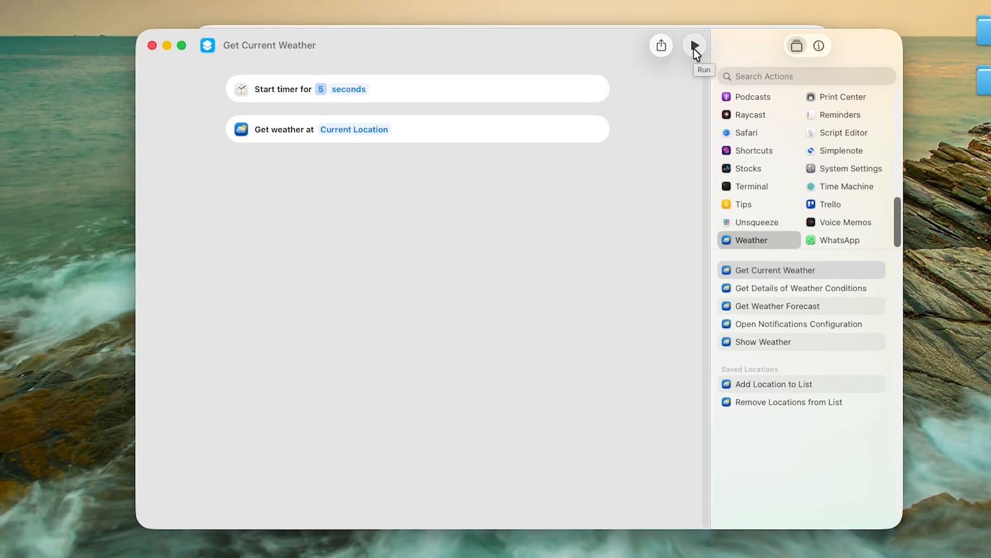
Run the shortcut to test it
{"action": "left_click", "coordinate": [711, 28]}
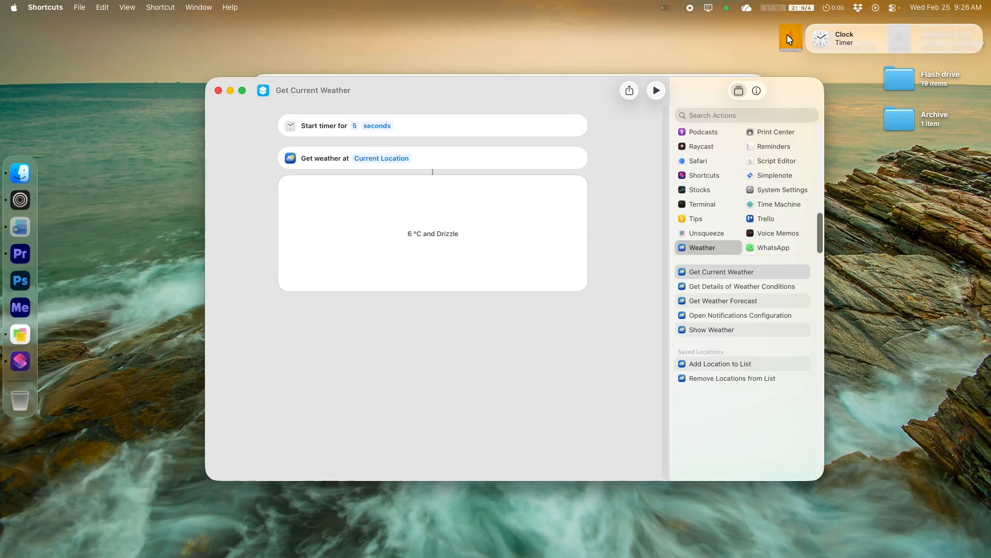
{"action": "left_click", "coordinate": [809, 27]}
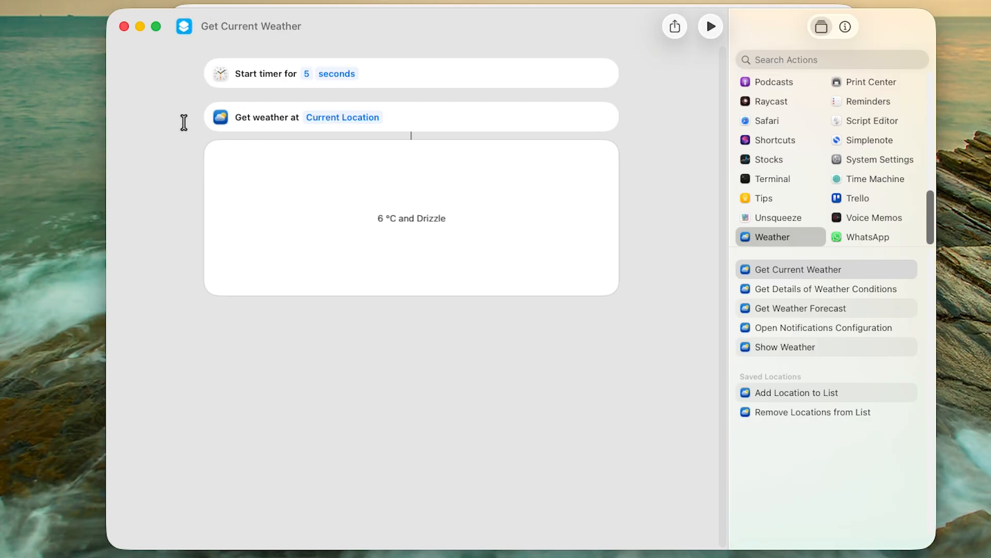
Search for text actions and add Get Text from Input after the weather action
{"action": "left_click", "coordinate": [804, 58]}
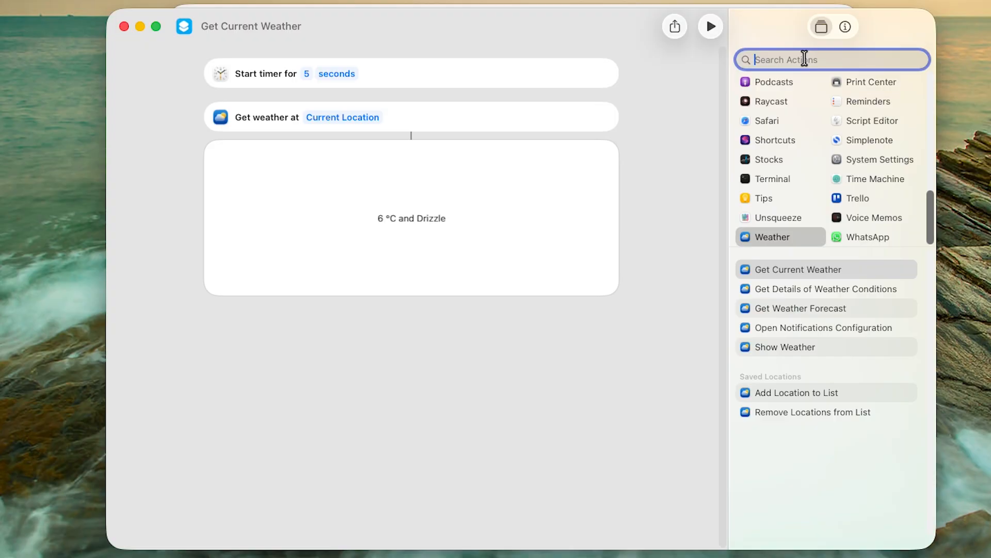
{"action": "type", "text": "text"}
{"action": "left_click_drag", "start_coordinate": [795, 440], "coordinate": [386, 358]}
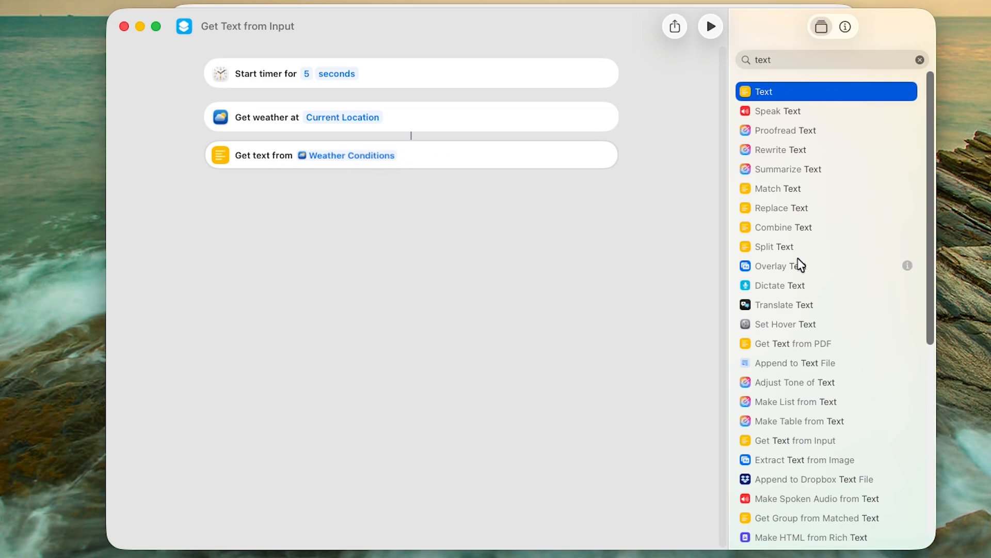
Search for open actions and add an Open App action at the end of the shortcut
{"action": "scroll", "coordinate": [803, 258], "scroll_direction": "down", "scroll_amount": 10}
{"action": "key", "text": "super+f"}
{"action": "type", "text": "op"}
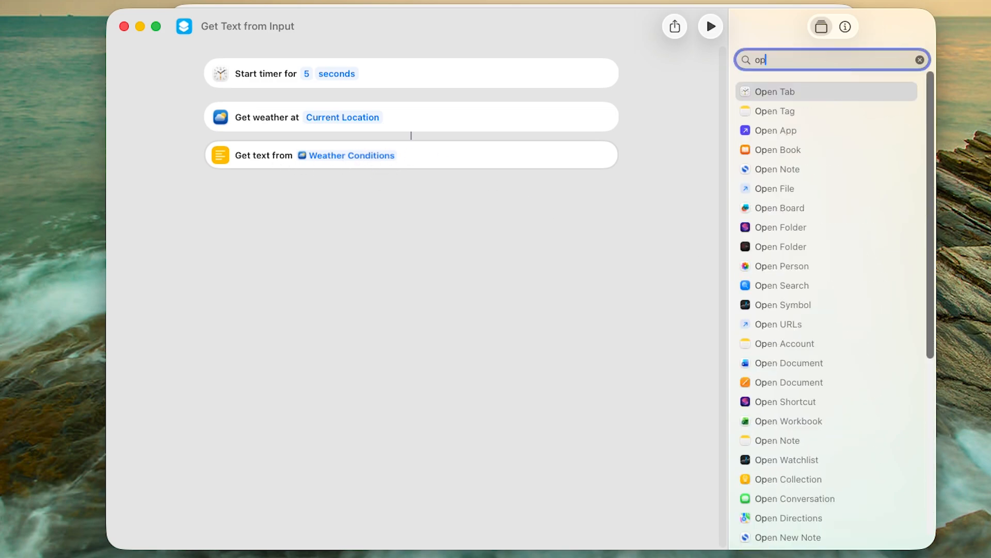
{"action": "key", "text": "Down"}
{"action": "key", "text": "Down"}
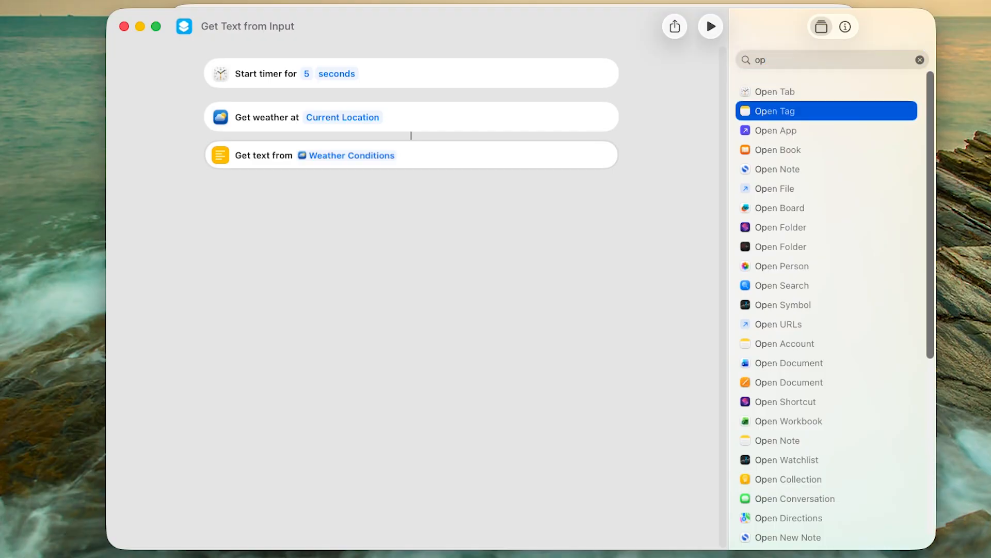
{"action": "left_click_drag", "start_coordinate": [746, 130], "coordinate": [321, 217]}
Set the Open App action to open TextEdit
{"action": "left_click", "coordinate": [278, 200]}
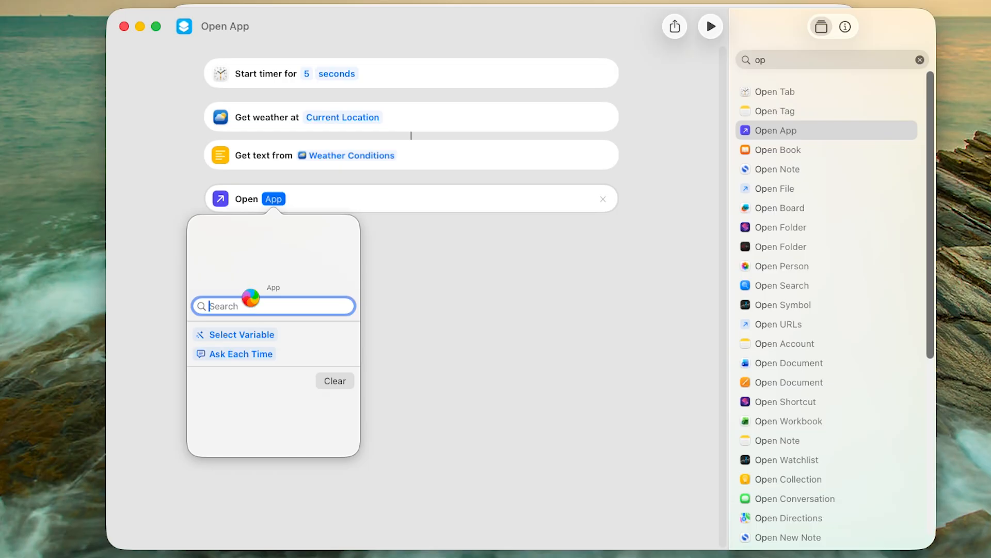
{"action": "type", "text": "texr"}
{"action": "key", "text": "BackSpace"}
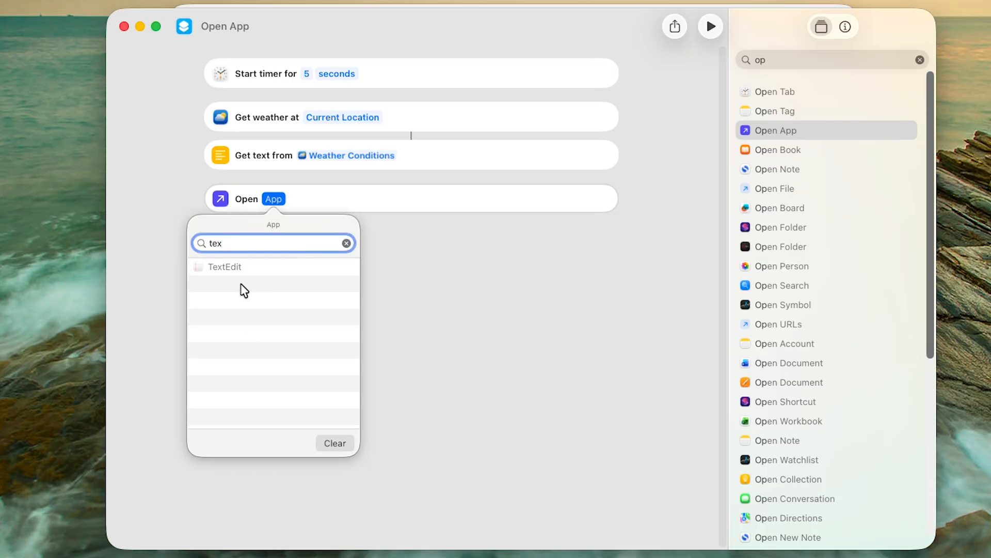
{"action": "left_click", "coordinate": [237, 266]}
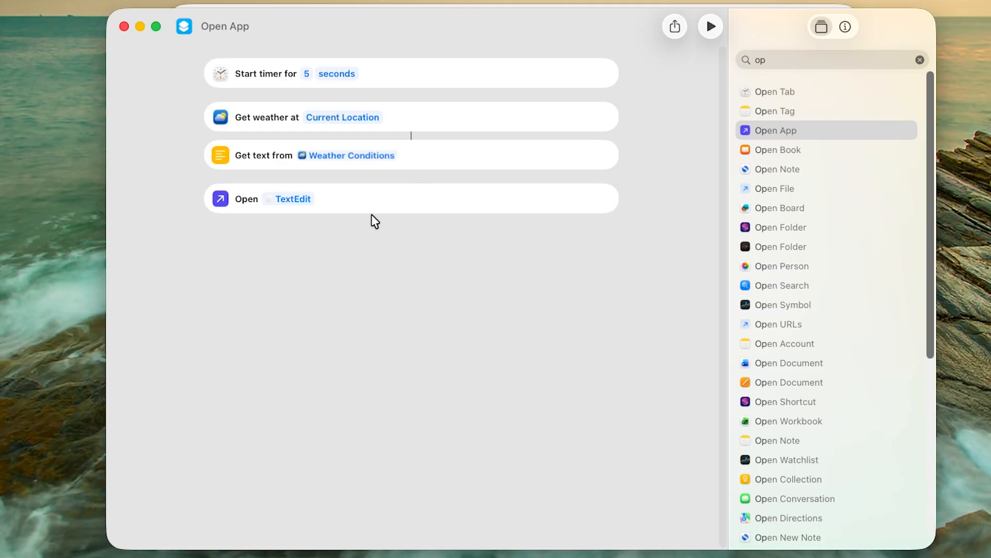
Insert a Copy to Clipboard action between the Get Text action and the Open App action
{"action": "left_click", "coordinate": [790, 60]}
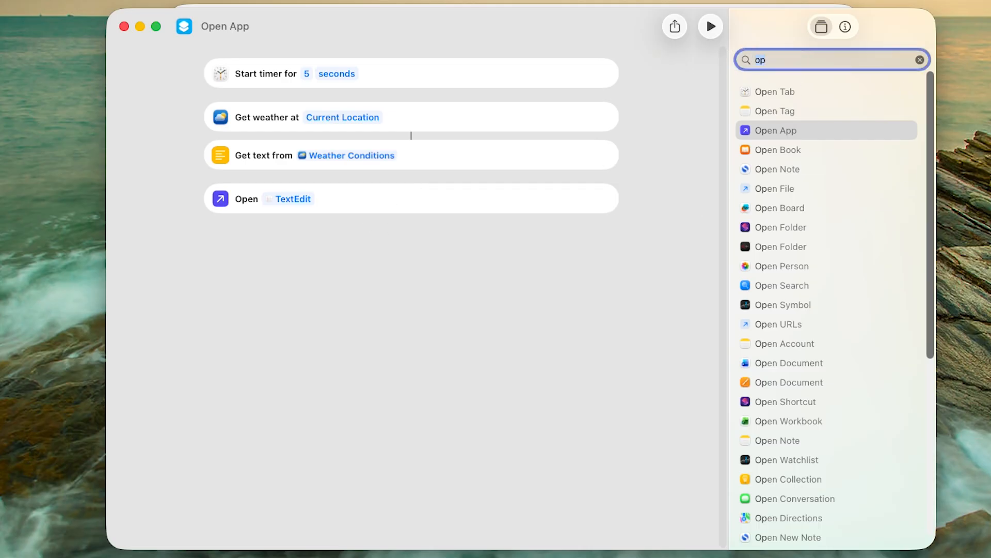
{"action": "type", "text": "pas"}
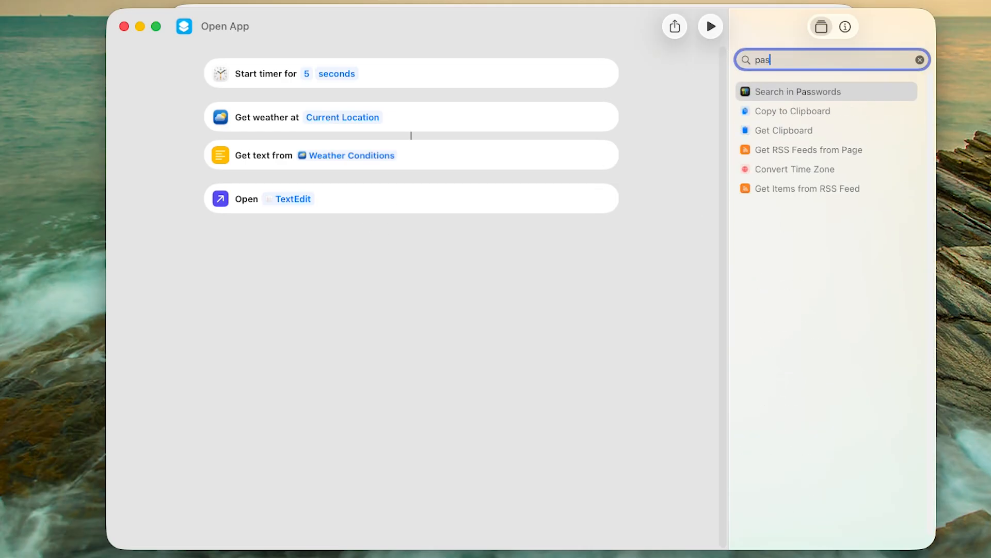
{"action": "left_click_drag", "start_coordinate": [792, 113], "coordinate": [396, 202]}
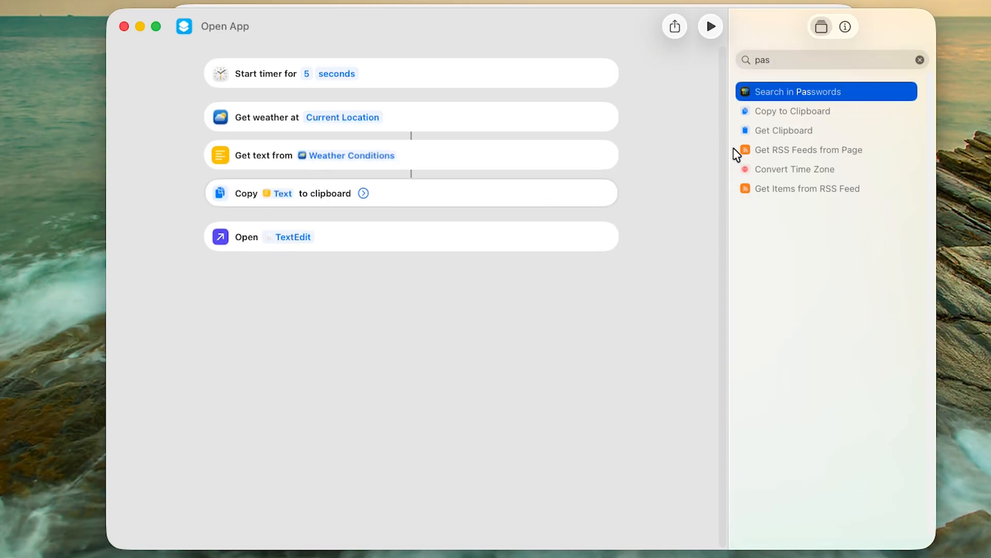
{"action": "left_click", "coordinate": [730, 61]}
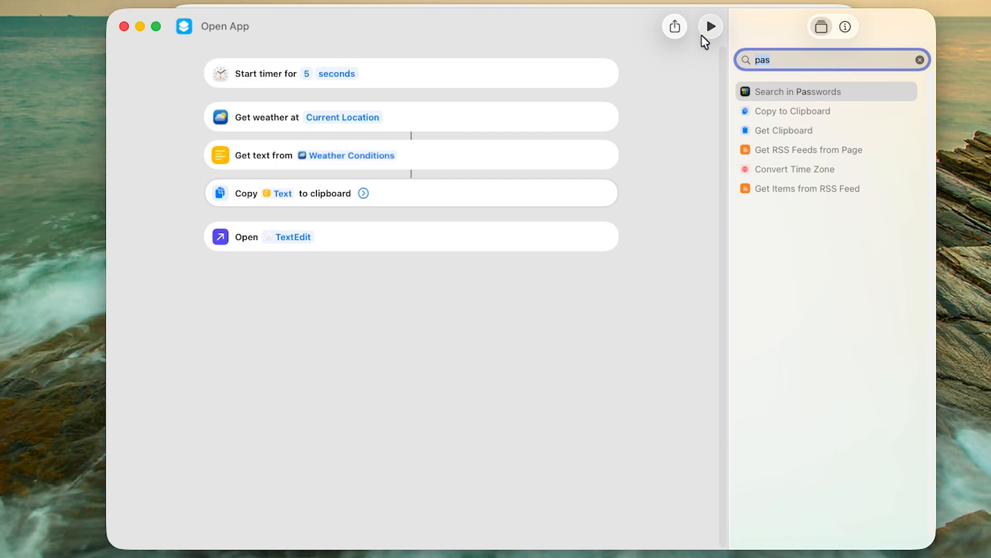
Search for script actions and pin the Run AppleScript action
{"action": "left_click", "coordinate": [920, 60]}
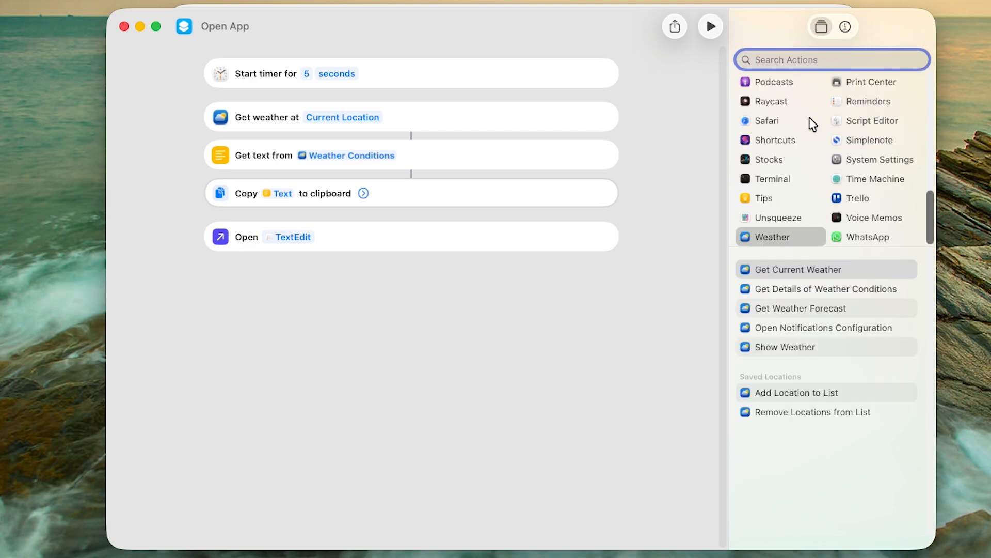
{"action": "scroll", "coordinate": [814, 124], "scroll_direction": "up", "scroll_amount": 10}
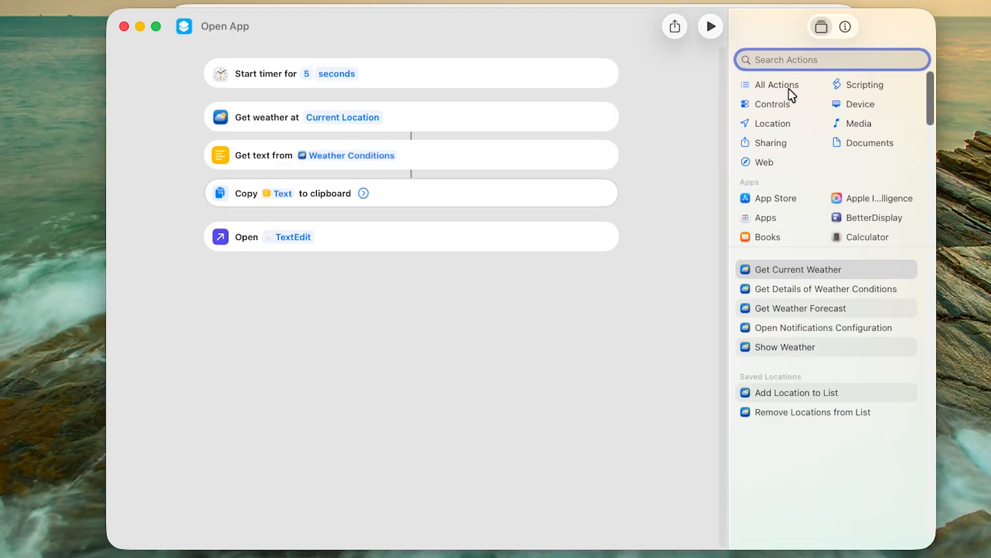
{"action": "scroll", "coordinate": [802, 118], "scroll_direction": "down", "scroll_amount": 2}
{"action": "scroll", "coordinate": [800, 115], "scroll_direction": "up", "scroll_amount": 2}
{"action": "left_click", "coordinate": [871, 84]}
{"action": "scroll", "coordinate": [779, 361], "scroll_direction": "down", "scroll_amount": 15}
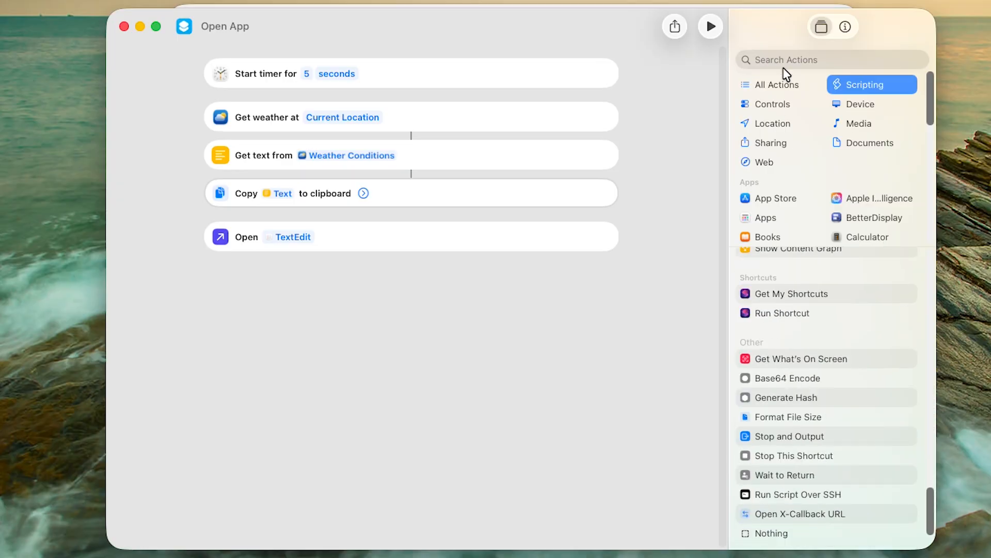
{"action": "left_click", "coordinate": [821, 56]}
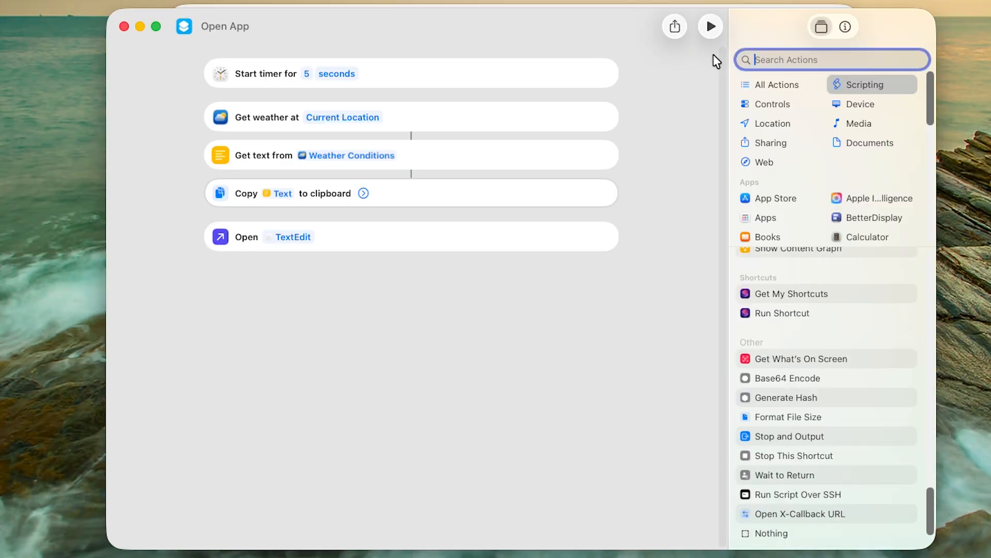
{"action": "type", "text": "script"}
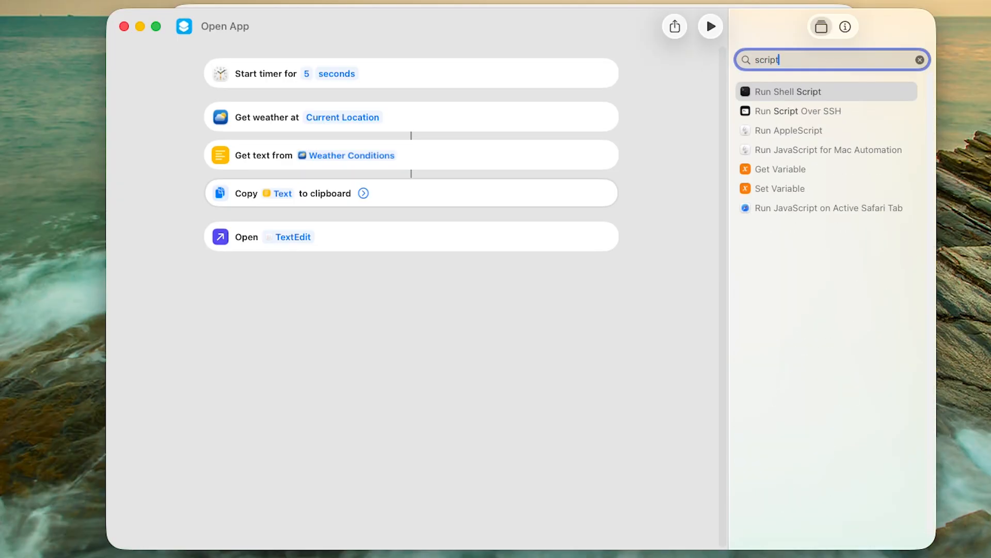
{"action": "right_click", "coordinate": [769, 129]}
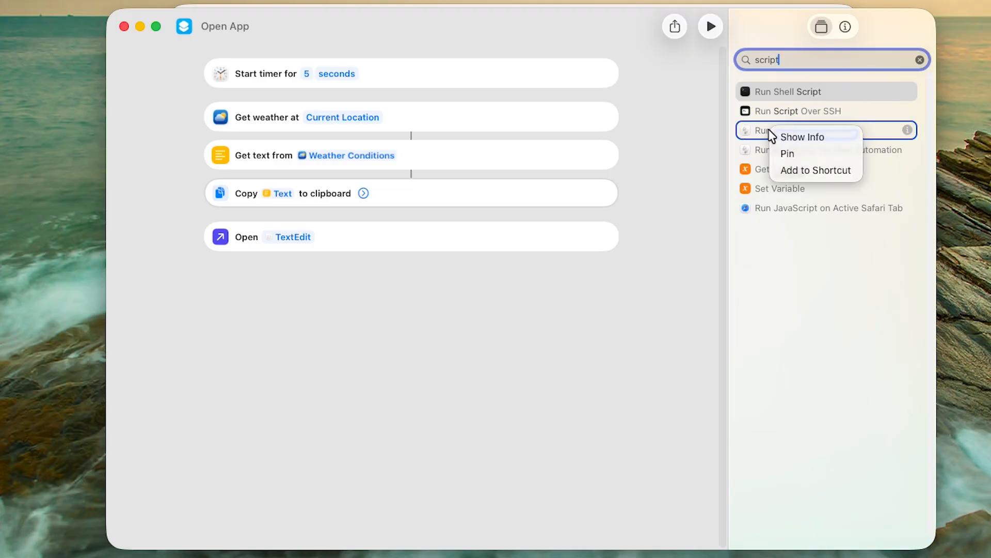
{"action": "left_click", "coordinate": [786, 154]}
Add the pinned Run AppleScript action after the Open App action
{"action": "left_click", "coordinate": [920, 60]}
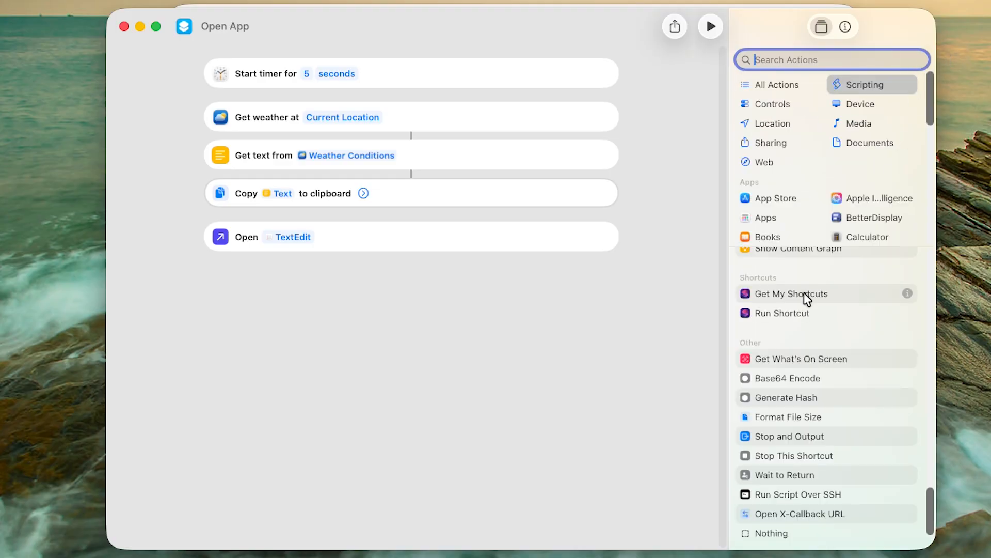
{"action": "scroll", "coordinate": [807, 299], "scroll_direction": "up", "scroll_amount": 15}
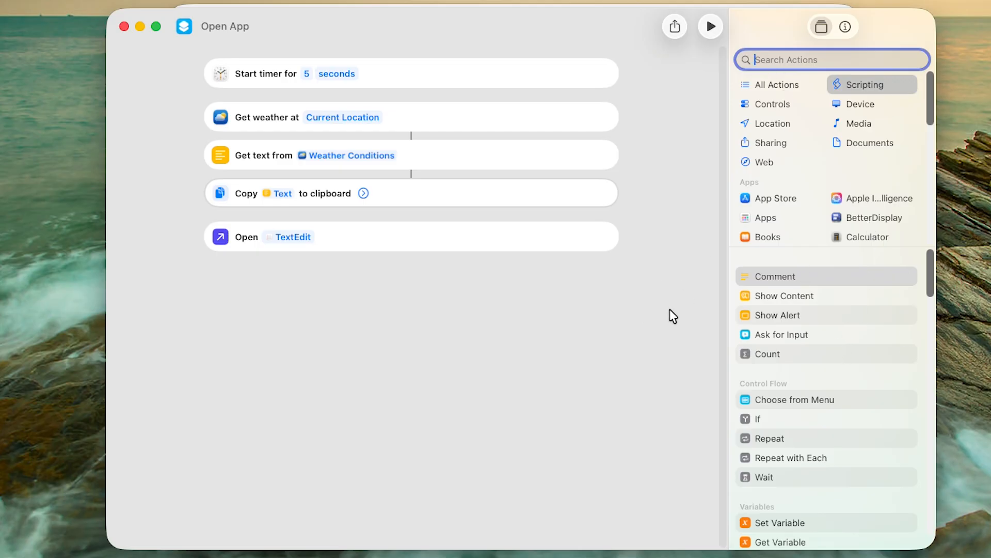
{"action": "left_click", "coordinate": [845, 27]}
{"action": "left_click", "coordinate": [822, 26]}
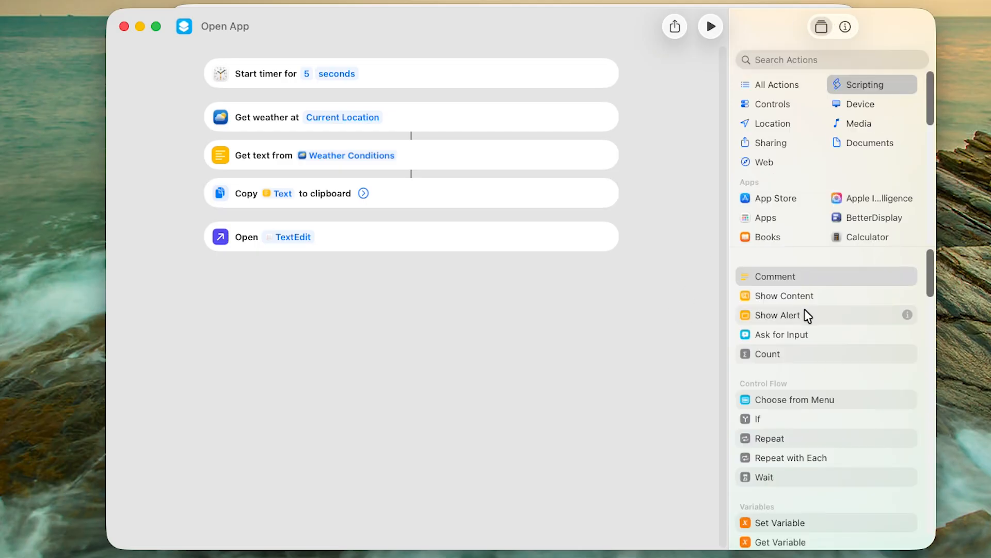
{"action": "scroll", "coordinate": [804, 309], "scroll_direction": "down", "scroll_amount": 5}
{"action": "scroll", "coordinate": [805, 309], "scroll_direction": "up", "scroll_amount": 5}
{"action": "left_click", "coordinate": [838, 85]}
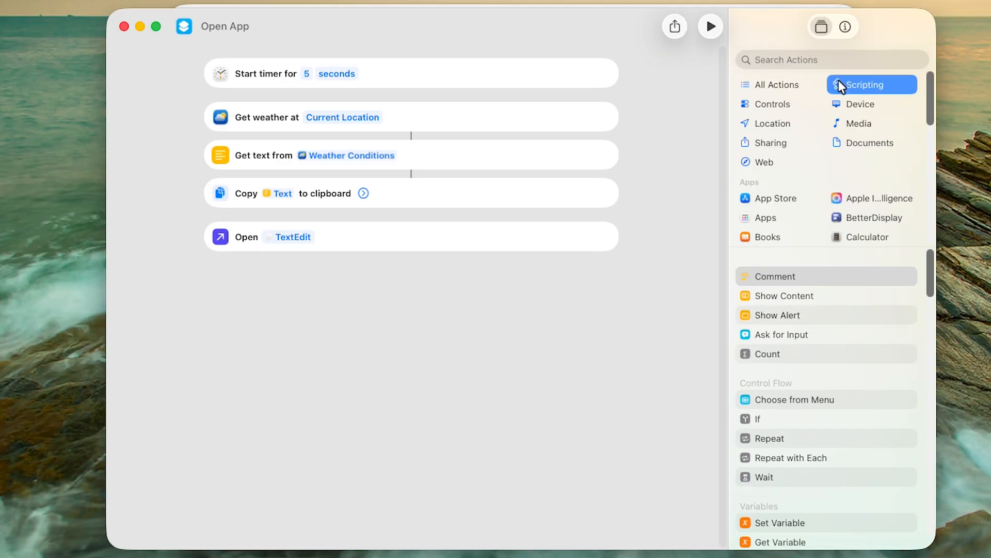
{"action": "left_click", "coordinate": [791, 84]}
{"action": "left_click_drag", "start_coordinate": [795, 315], "coordinate": [419, 317]}
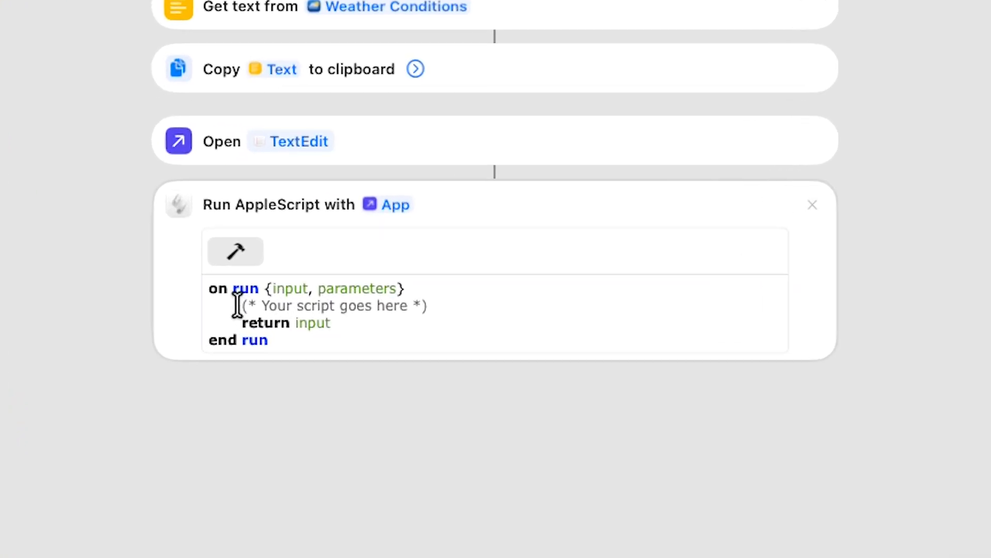
Replace the script's placeholder lines with a keystroke "v" {command down} line
{"action": "left_click", "coordinate": [256, 335]}
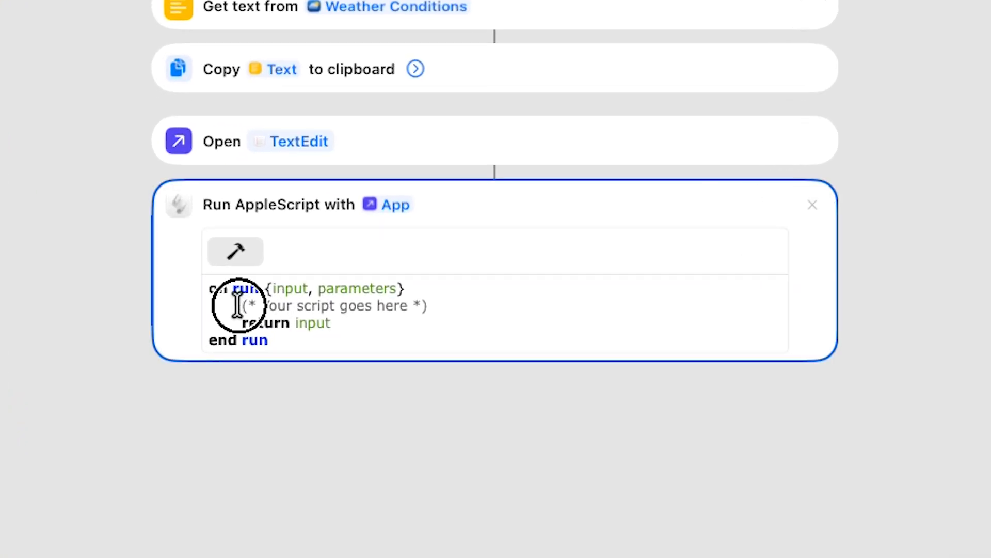
{"action": "left_click_drag", "start_coordinate": [238, 305], "coordinate": [336, 326]}
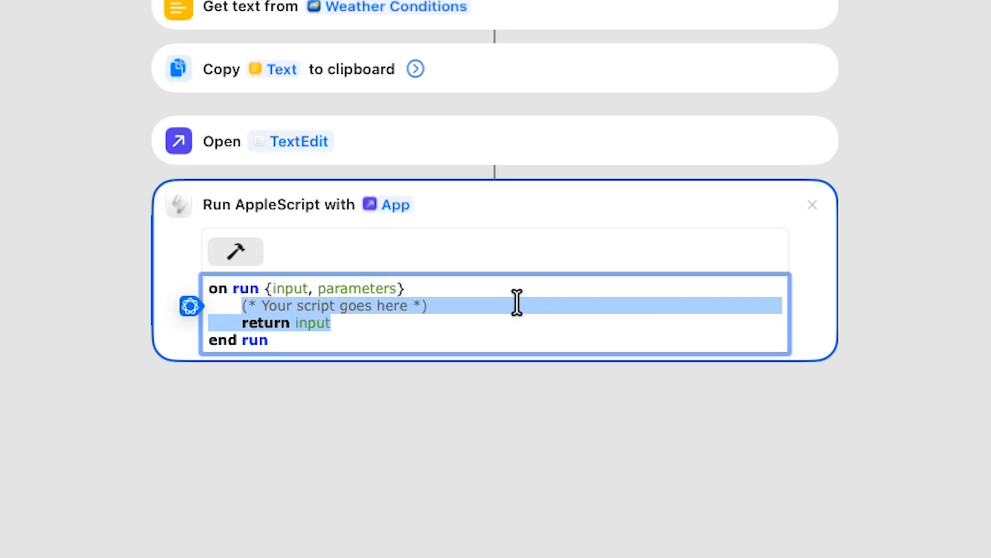
{"action": "type", "text": "keystrokew"}
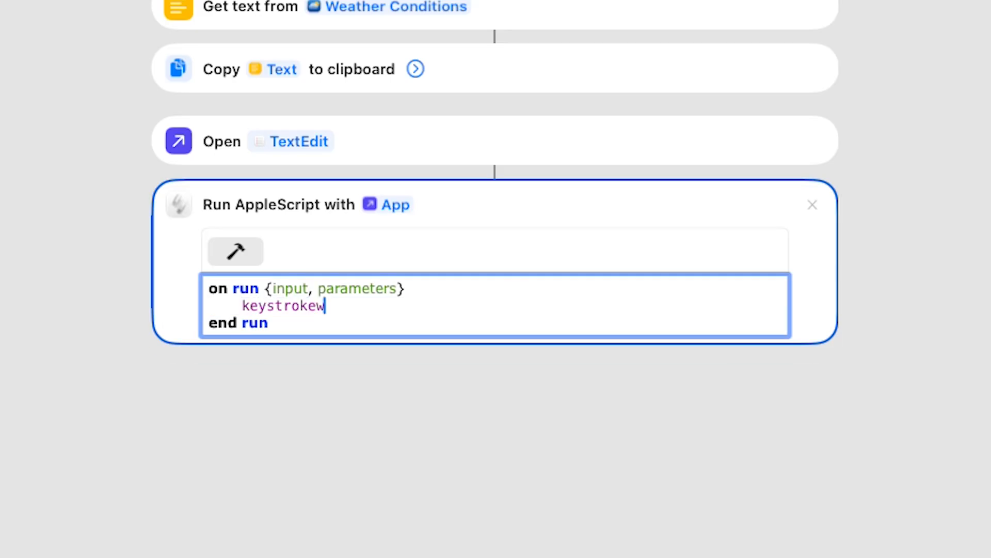
{"action": "key", "text": "BackSpace"}
{"action": "type", "text": "\"v\""}
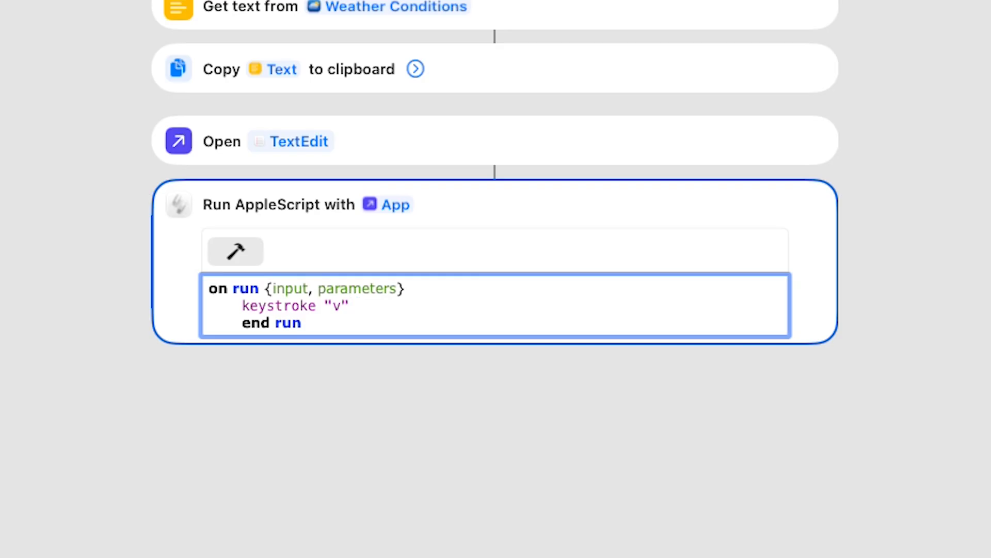
{"action": "type", "text": " {}"}
{"action": "key", "text": "Left"}
{"action": "type", "text": "c"}
{"action": "key", "text": "BackSpace"}
{"action": "type", "text": "command down"}
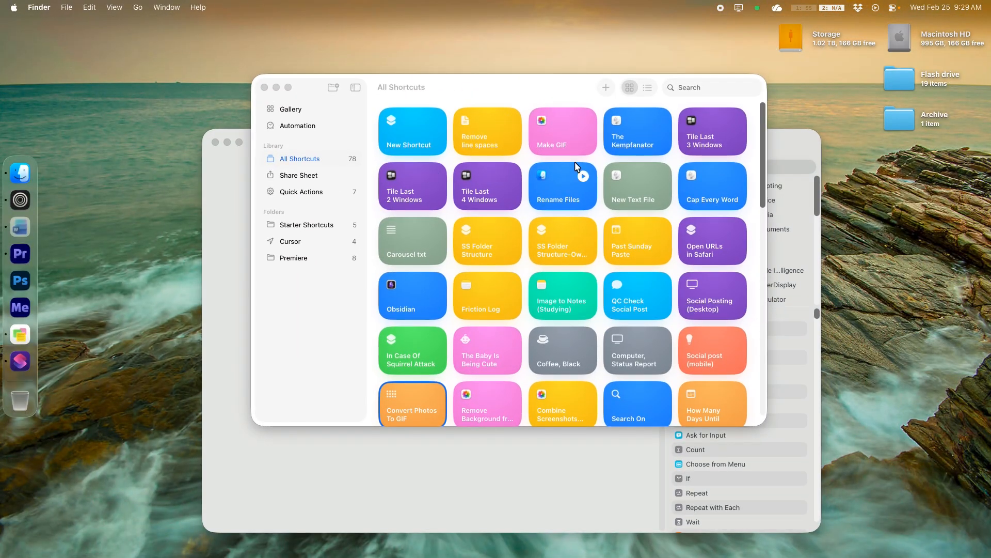
Open the Past Sunday Paste shortcut, copy its whole AppleScript code and close it
{"action": "right_click", "coordinate": [625, 246]}
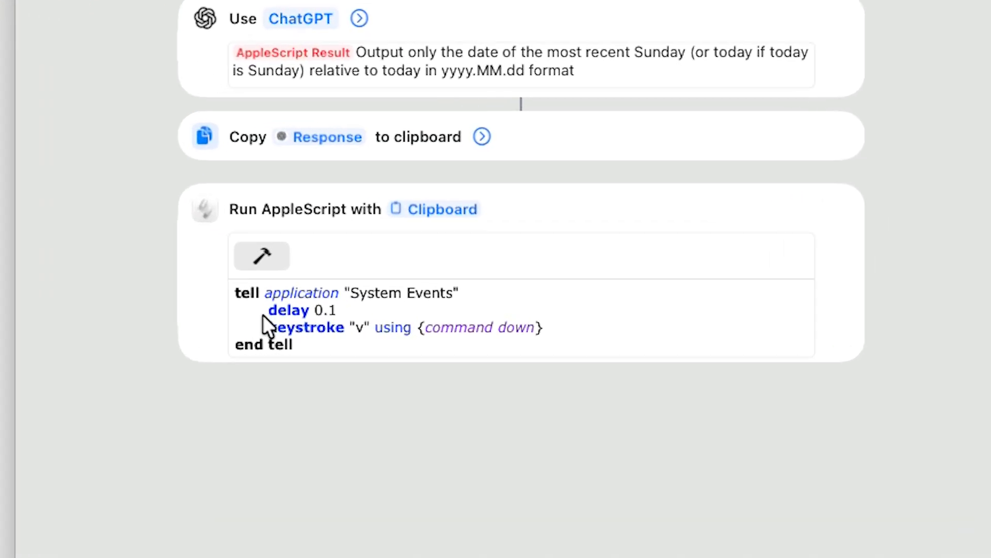
{"action": "left_click", "coordinate": [314, 349]}
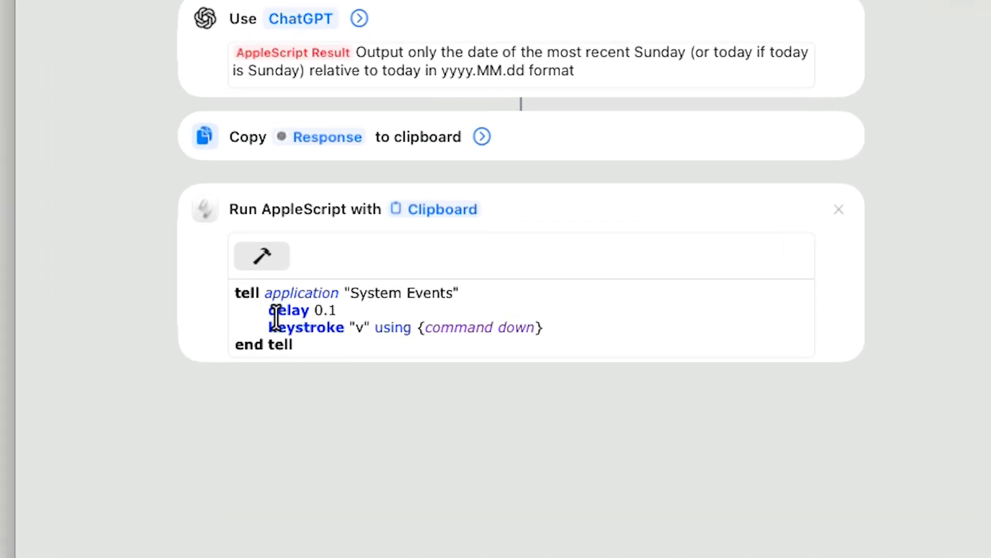
{"action": "left_click_drag", "start_coordinate": [354, 345], "coordinate": [223, 298]}
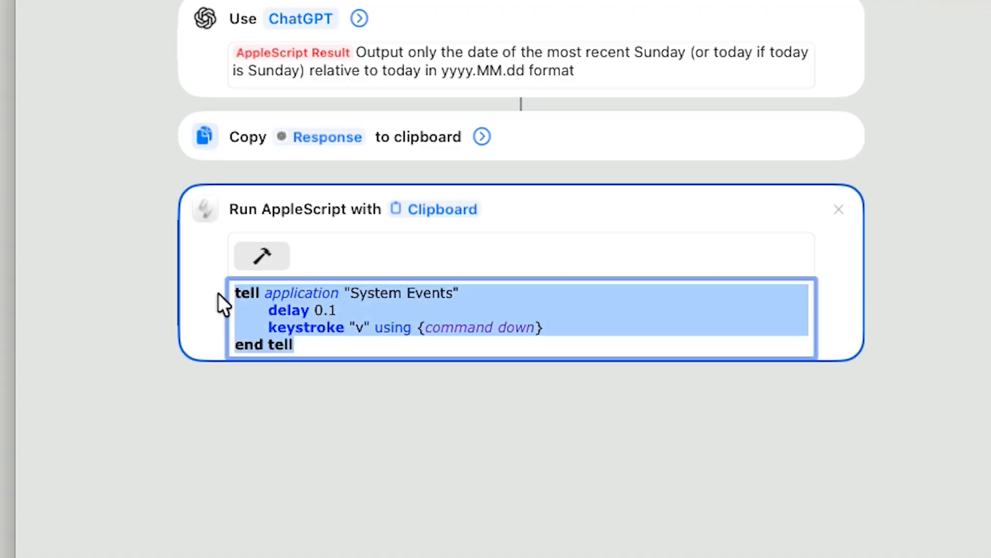
{"action": "right_click", "coordinate": [410, 331]}
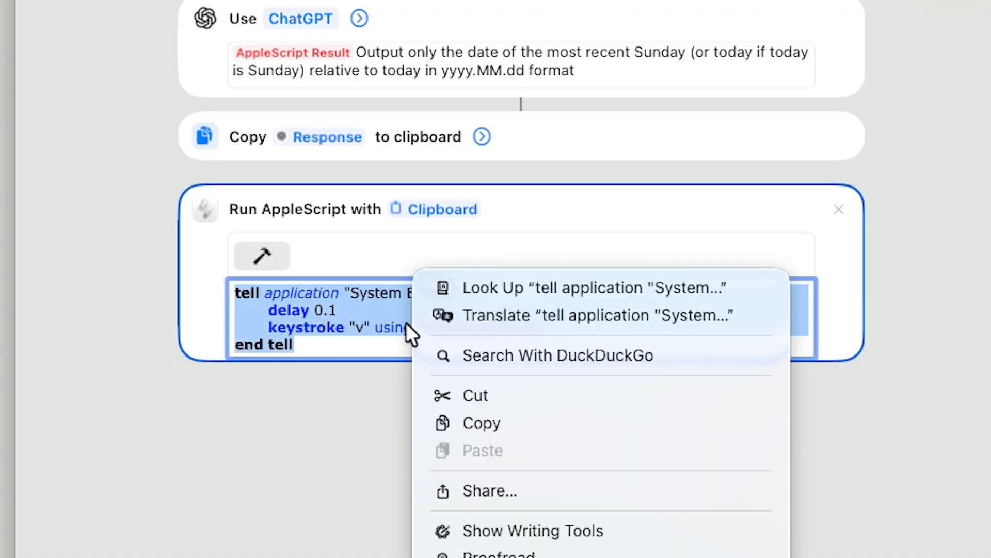
{"action": "left_click", "coordinate": [459, 421]}
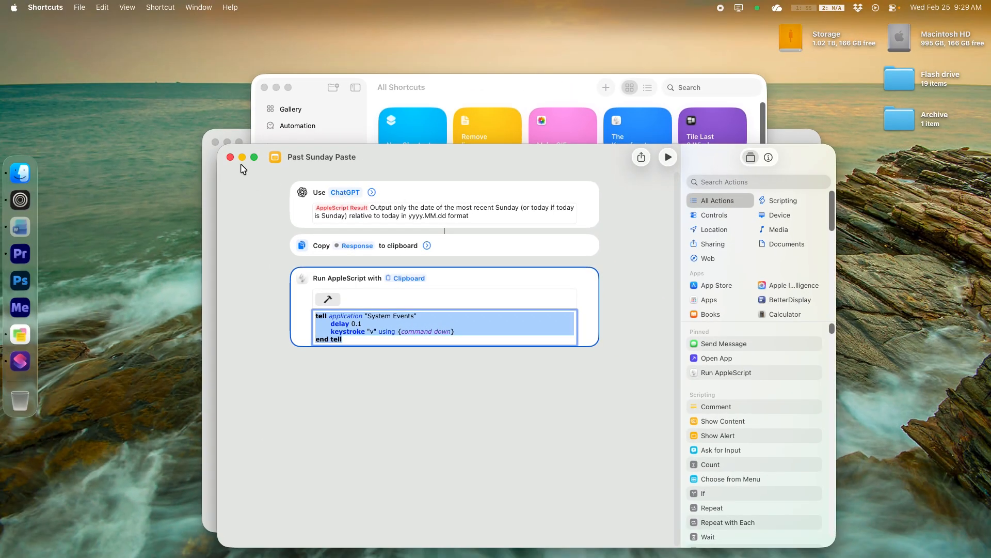
{"action": "left_click", "coordinate": [230, 157]}
Replace the new Run AppleScript code with the copied System Events paste script
{"action": "left_click", "coordinate": [245, 277]}
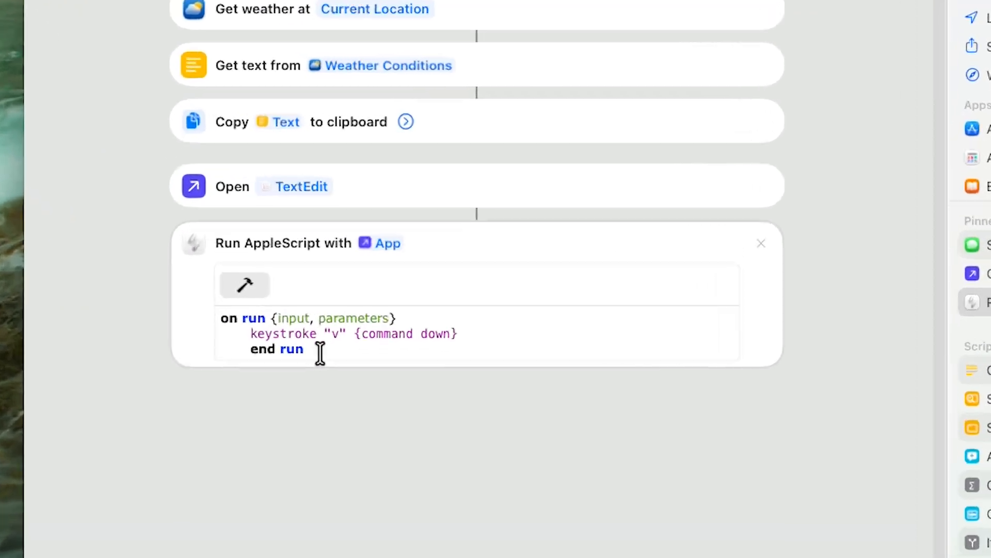
{"action": "left_click_drag", "start_coordinate": [320, 354], "coordinate": [192, 294]}
{"action": "right_click", "coordinate": [276, 328]}
{"action": "left_click", "coordinate": [308, 358]}
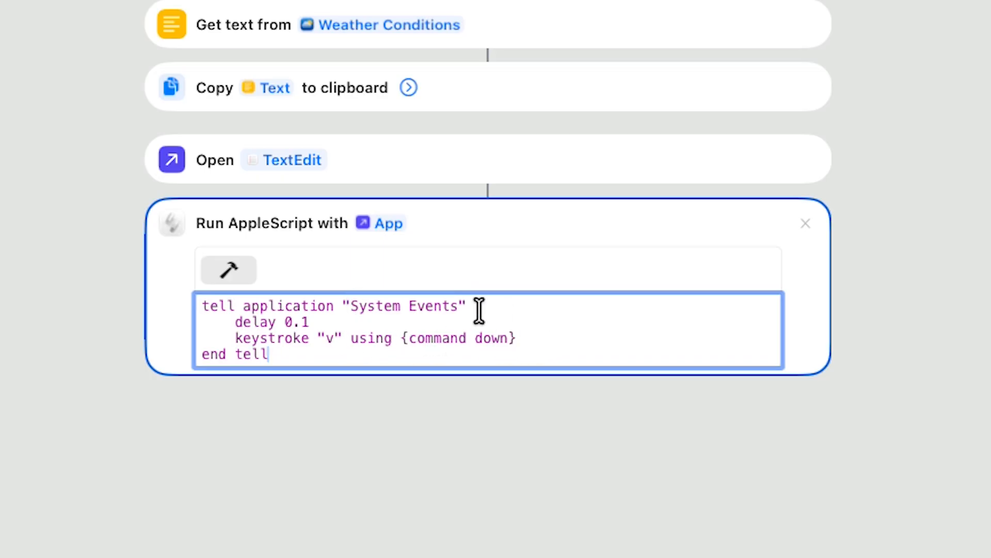
{"action": "left_click", "coordinate": [306, 411]}
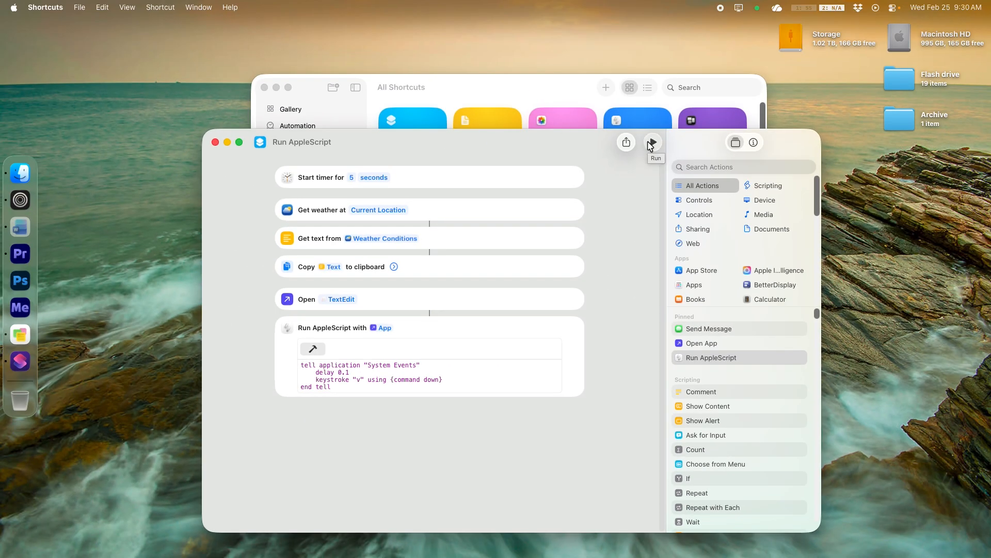
Run the shortcut to test it and cancel TextEdit's open dialog
{"action": "left_click", "coordinate": [653, 143]}
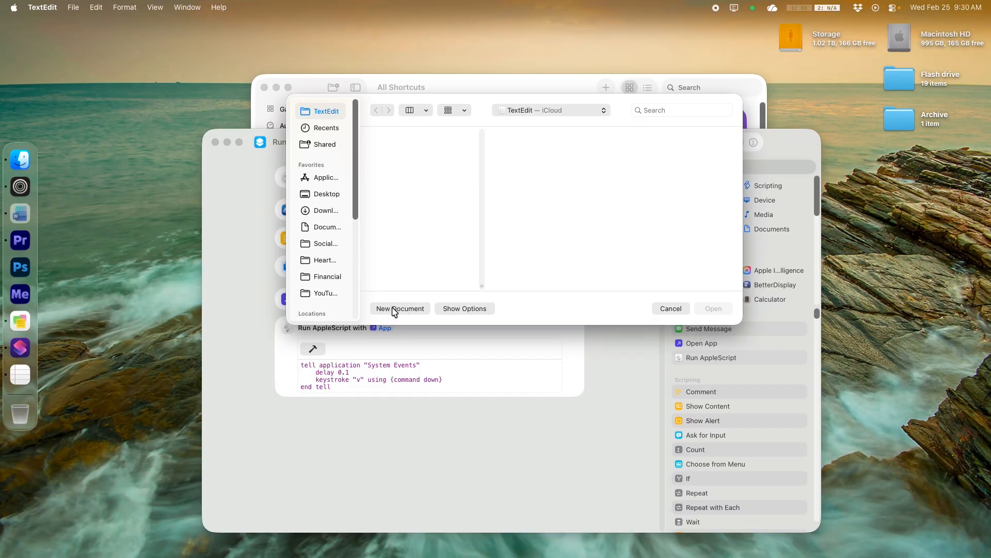
{"action": "left_click", "coordinate": [670, 309]}
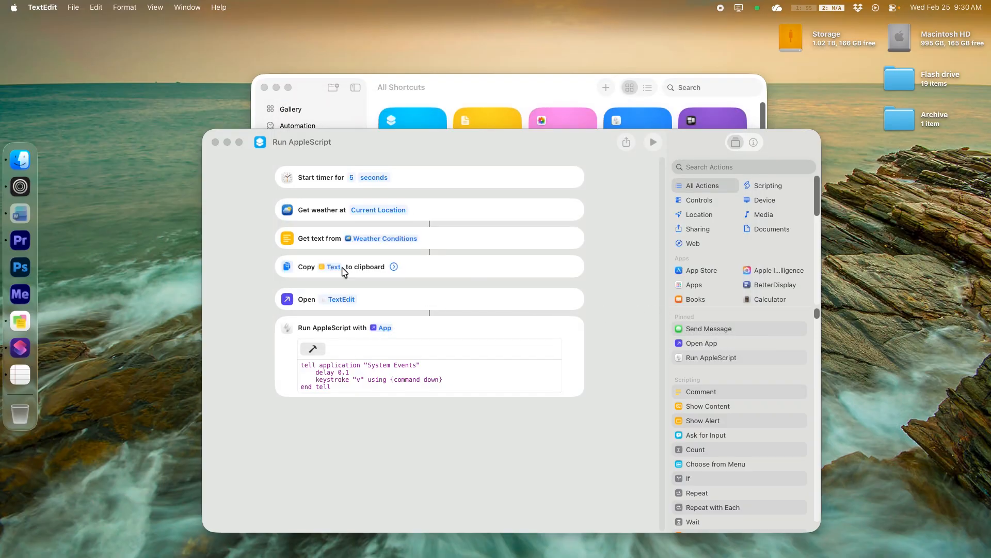
Replace the Start timer action with a Wait action set to 5 seconds at the top
{"action": "left_click", "coordinate": [303, 188]}
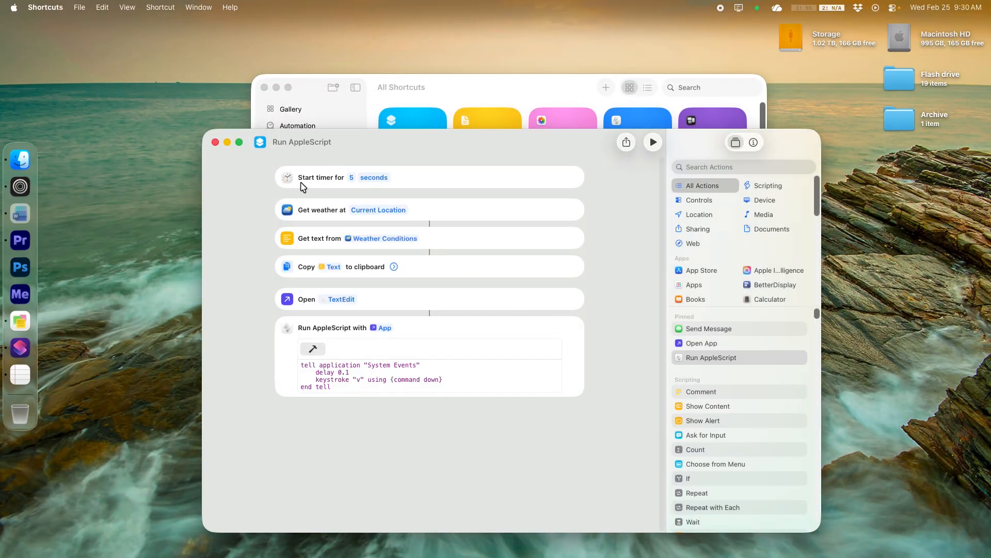
{"action": "left_click", "coordinate": [574, 179]}
{"action": "left_click", "coordinate": [734, 165]}
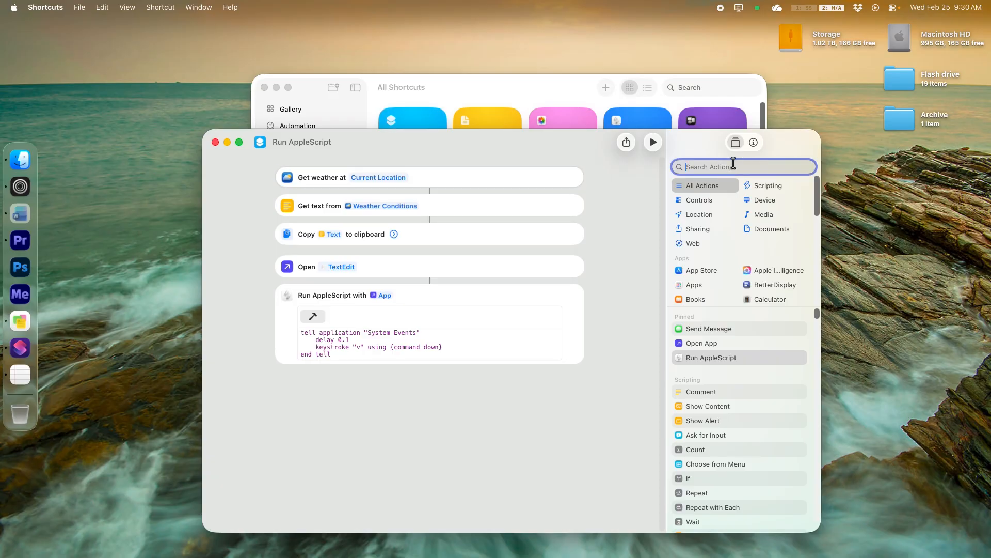
{"action": "type", "text": "dela"}
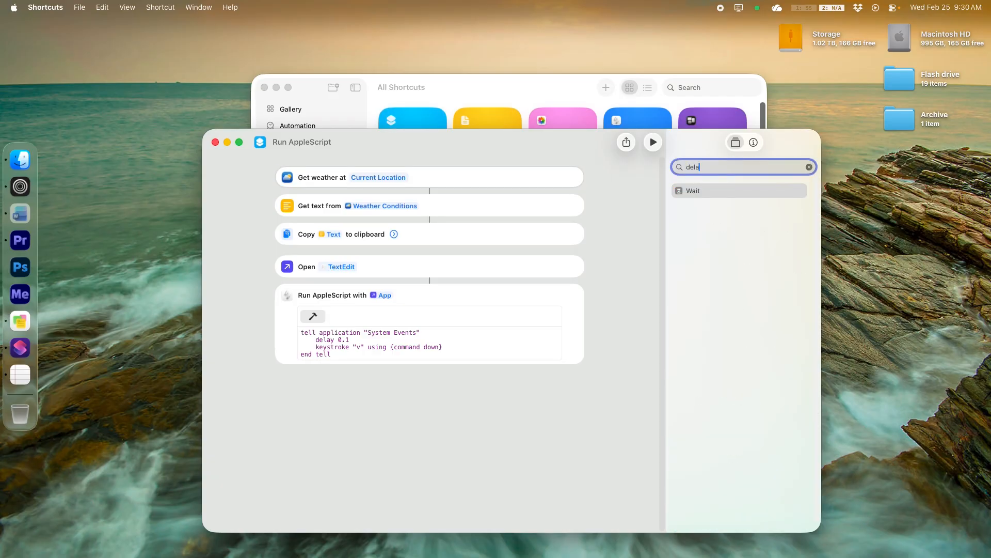
{"action": "left_click_drag", "start_coordinate": [725, 190], "coordinate": [427, 186]}
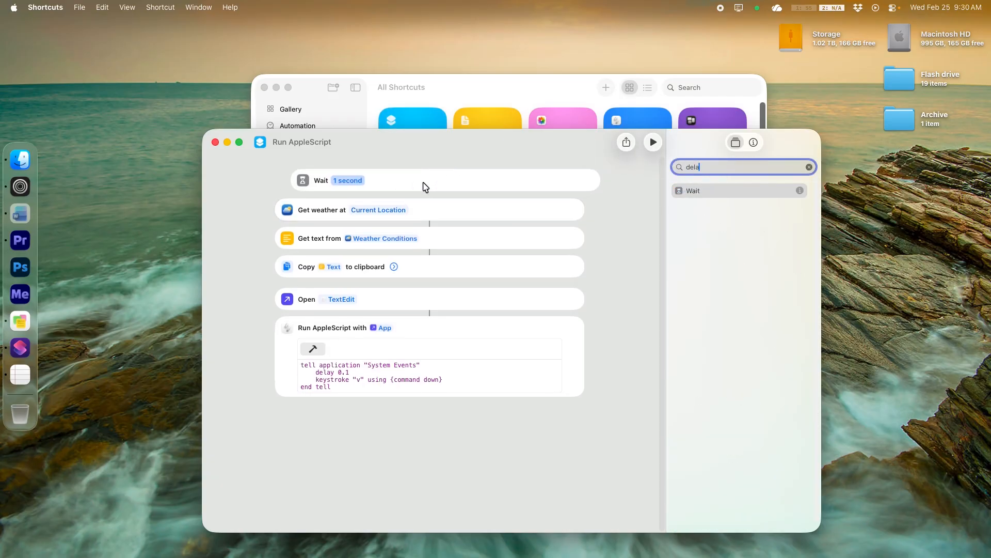
{"action": "left_click", "coordinate": [317, 177]}
{"action": "type", "text": "5"}
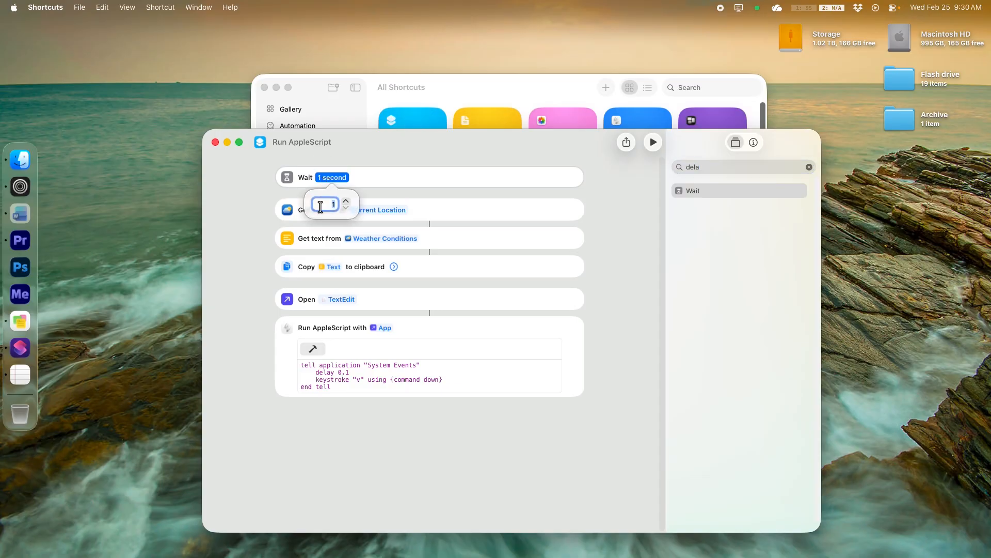
{"action": "left_click", "coordinate": [376, 470]}
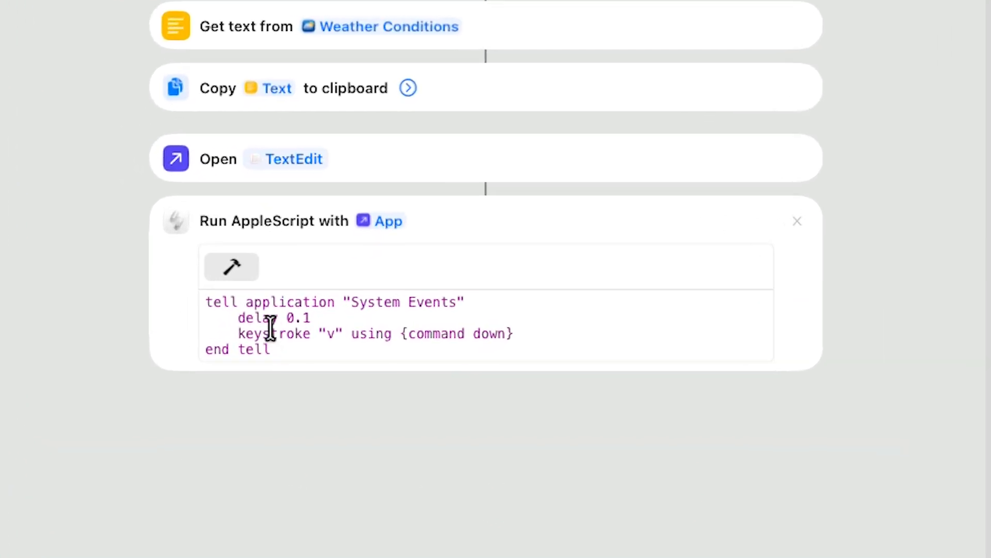
Duplicate the delay and keystroke lines inside the System Events tell block of the Run AppleScript code
{"action": "left_click_drag", "start_coordinate": [315, 372], "coordinate": [363, 378]}
{"action": "left_click_drag", "start_coordinate": [339, 328], "coordinate": [517, 331]}
{"action": "right_click", "coordinate": [471, 335]}
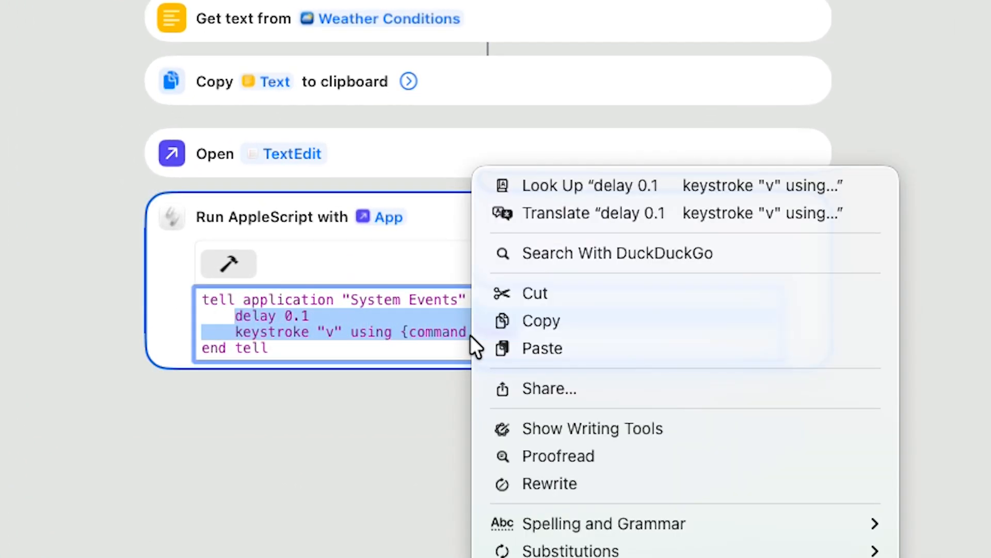
{"action": "left_click", "coordinate": [491, 321]}
{"action": "left_click", "coordinate": [490, 304]}
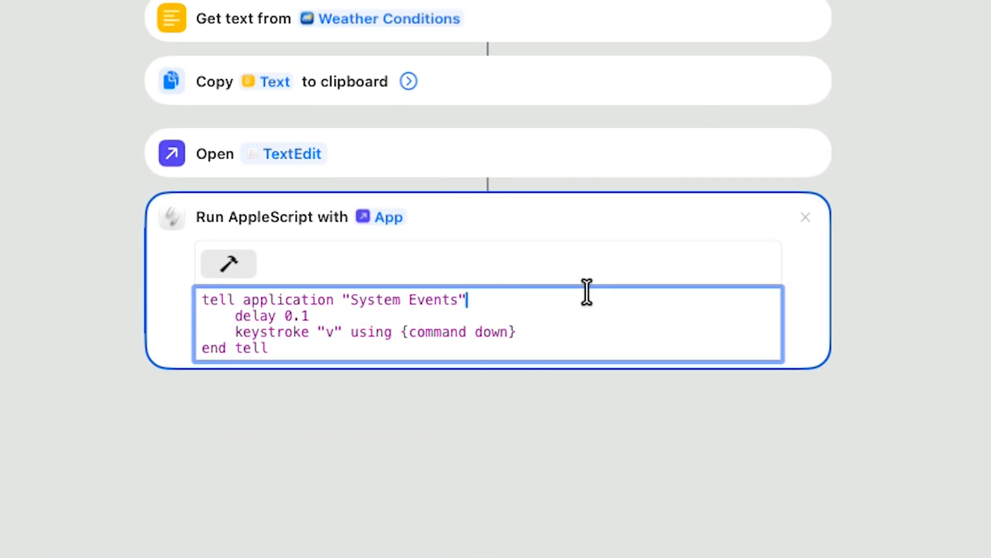
{"action": "key", "text": "Return"}
{"action": "key", "text": "Tab"}
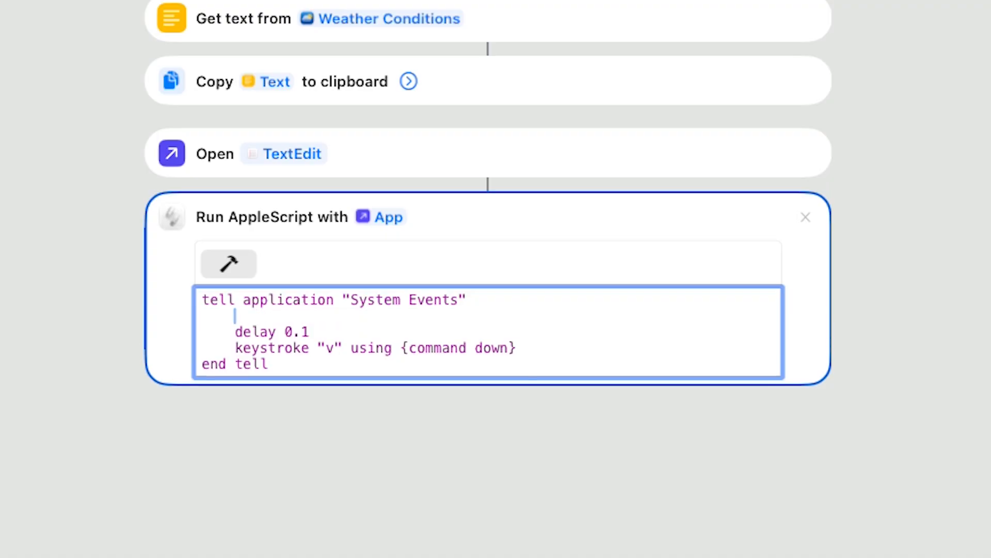
{"action": "key", "text": "super+v"}
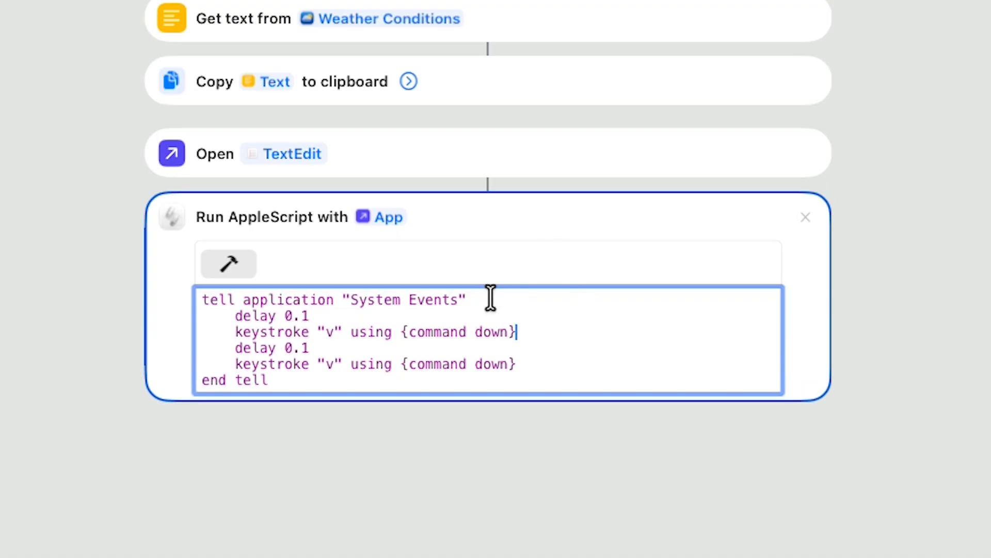
Change the first keystroke's key from "v" to "n..." in the AppleScript code
{"action": "double_click", "coordinate": [330, 331]}
{"action": "type", "text": "n..."}
{"action": "left_click", "coordinate": [845, 38]}
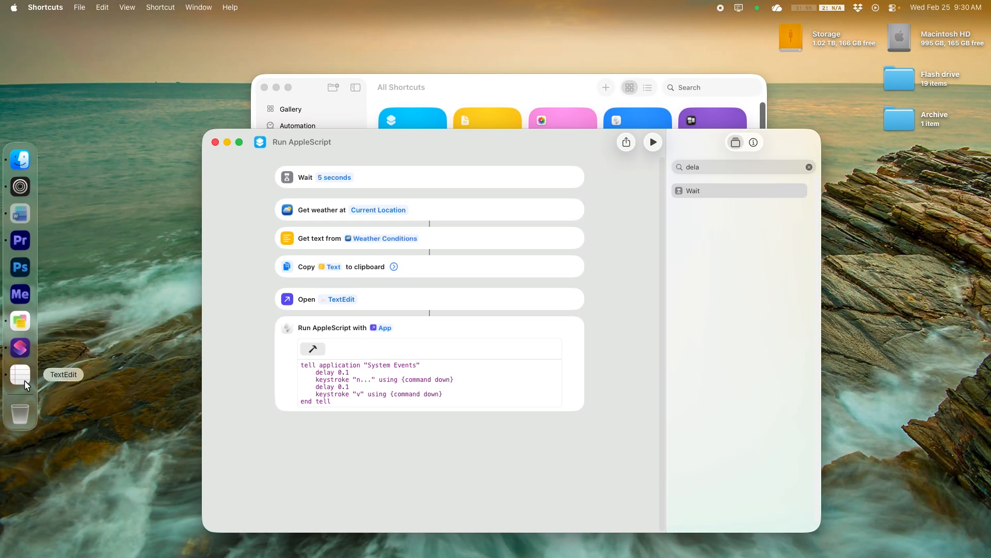
Open TextEdit, create a new document and close it again
{"action": "left_click", "coordinate": [20, 375]}
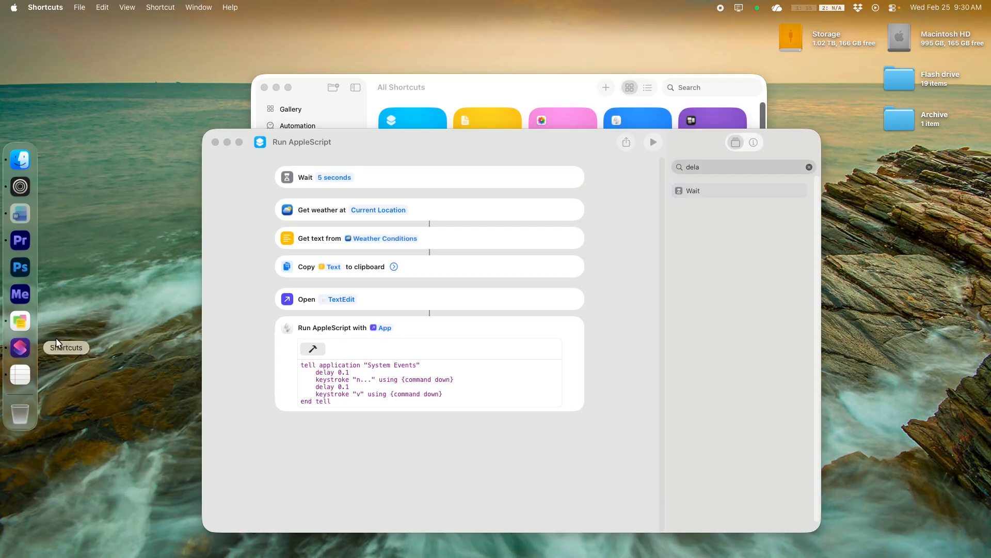
{"action": "key", "text": "super+n"}
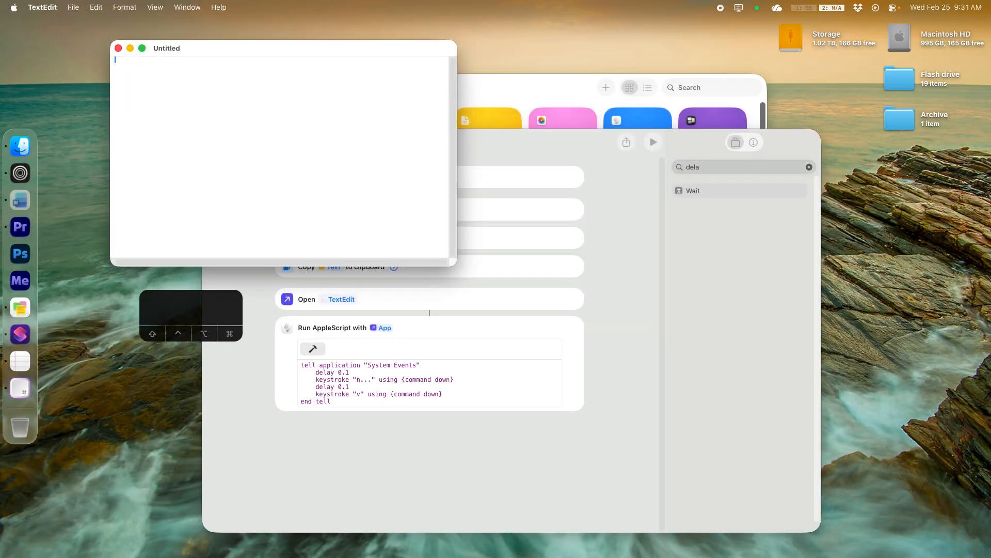
{"action": "key", "text": "super+w"}
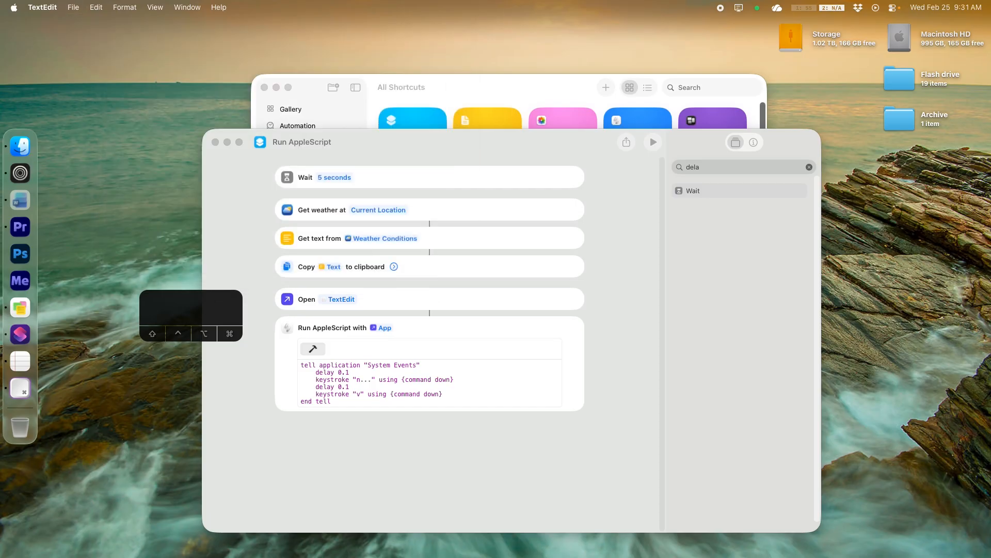
Run the shortcut to test that the weather text is pasted into a new TextEdit document
{"action": "left_click", "coordinate": [605, 281]}
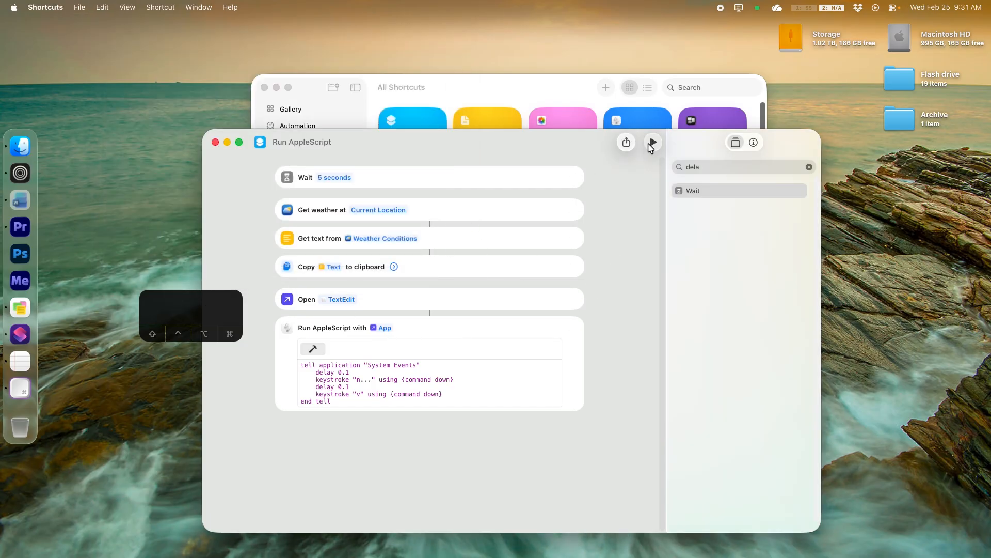
{"action": "left_click", "coordinate": [653, 147]}
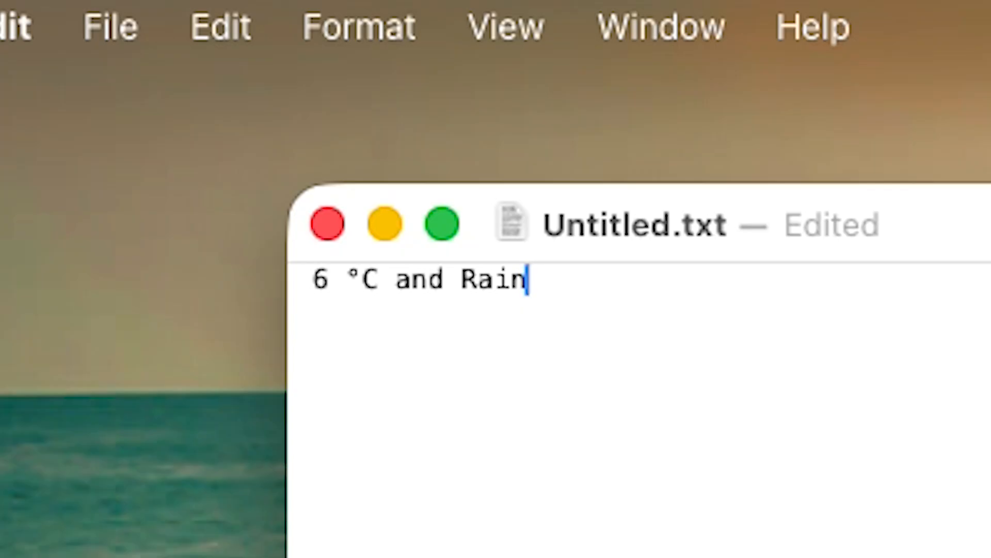
{"action": "mouse_move", "coordinate": [743, 225]}
{"action": "left_mouse_down"}
{"action": "mouse_move", "coordinate": [987, 262]}
{"action": "mouse_move", "coordinate": [731, 217]}
{"action": "left_mouse_up"}
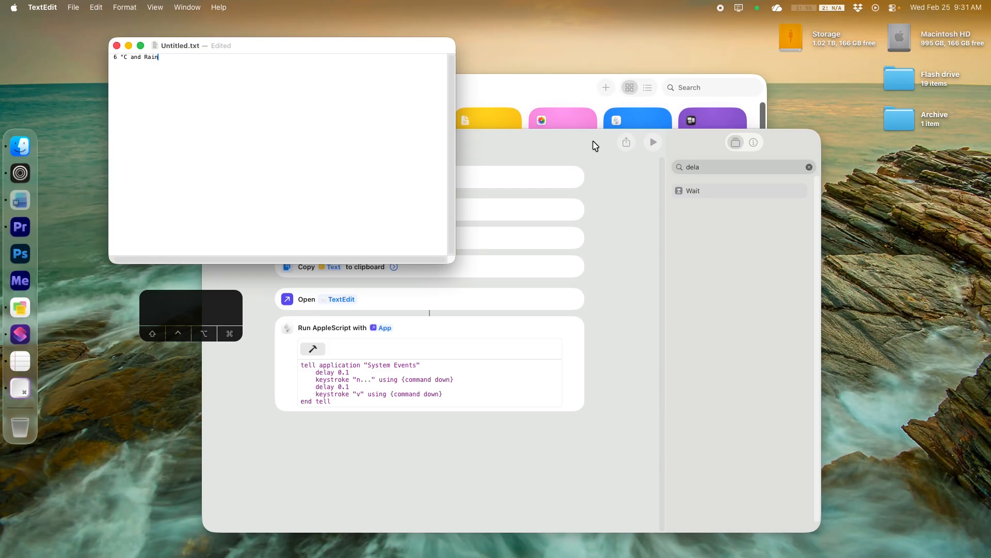
{"action": "left_click", "coordinate": [595, 147]}
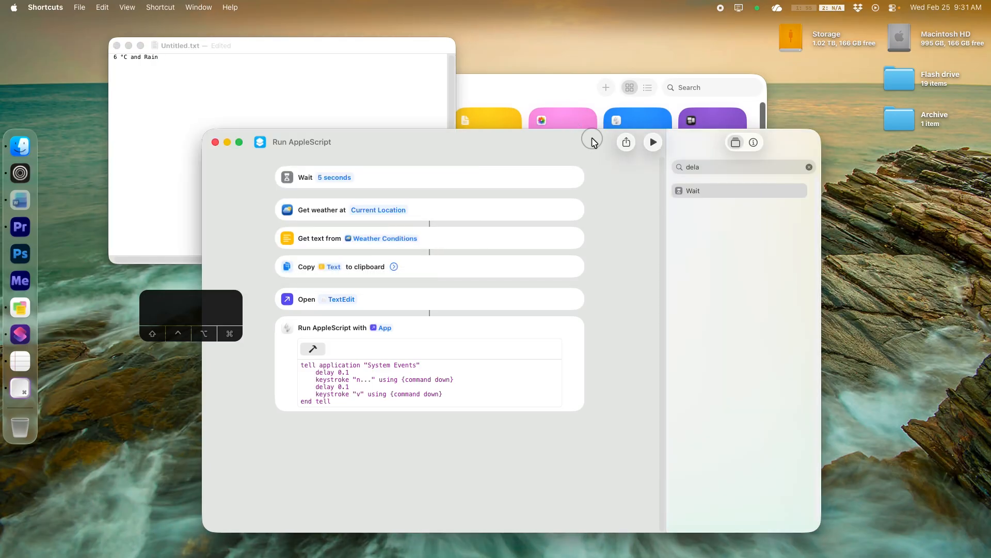
Add a Send Message action and place it right after the Copy Text to clipboard action
{"action": "type", "text": "sen"}
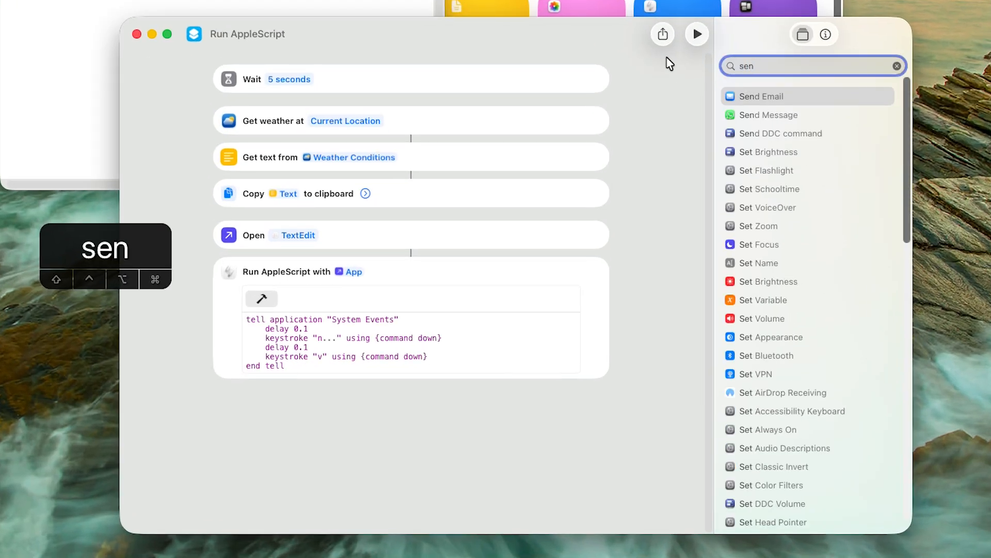
{"action": "left_click", "coordinate": [764, 115]}
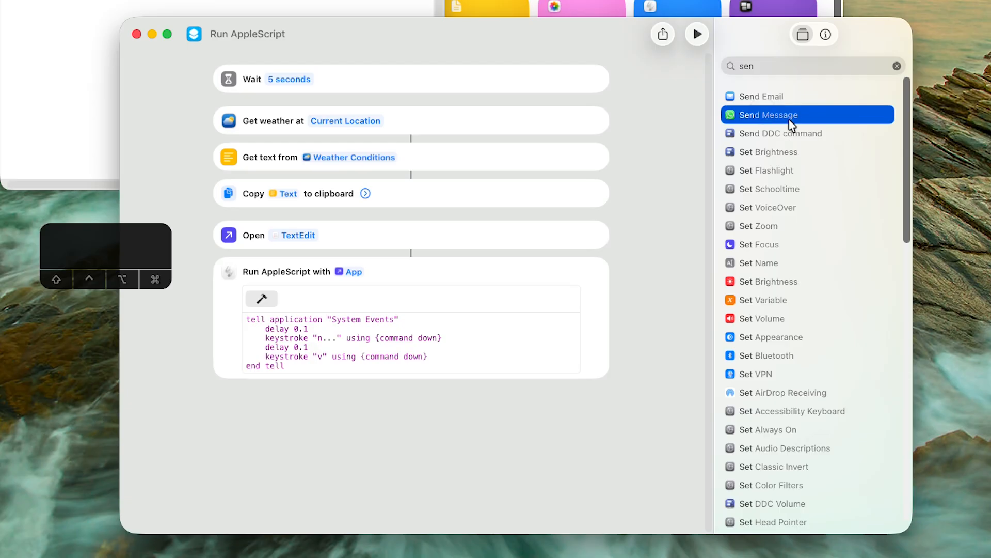
{"action": "scroll", "coordinate": [788, 128], "scroll_direction": "down", "scroll_amount": 10}
{"action": "scroll", "coordinate": [782, 103], "scroll_direction": "up", "scroll_amount": 10}
{"action": "left_click", "coordinate": [773, 67]}
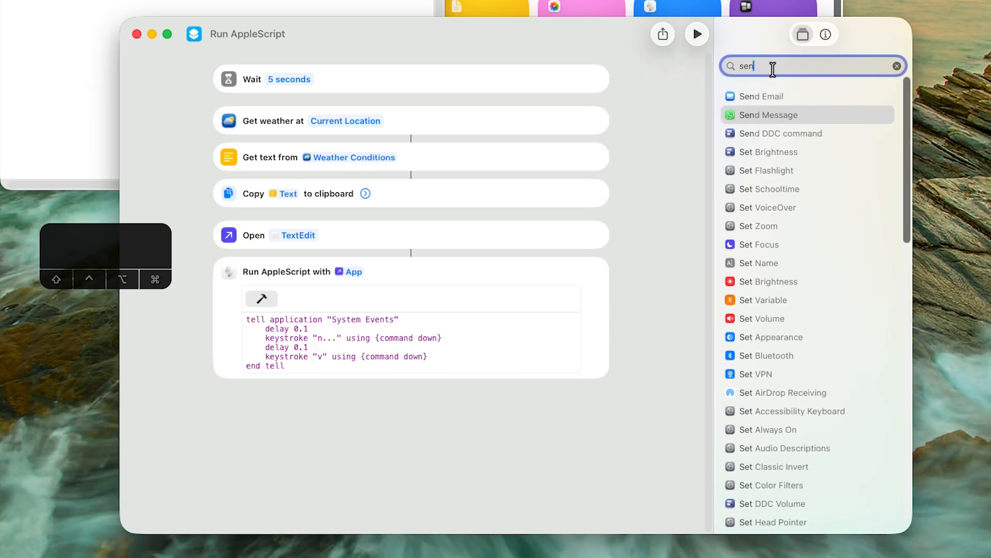
{"action": "left_click_drag", "start_coordinate": [763, 274], "coordinate": [365, 396]}
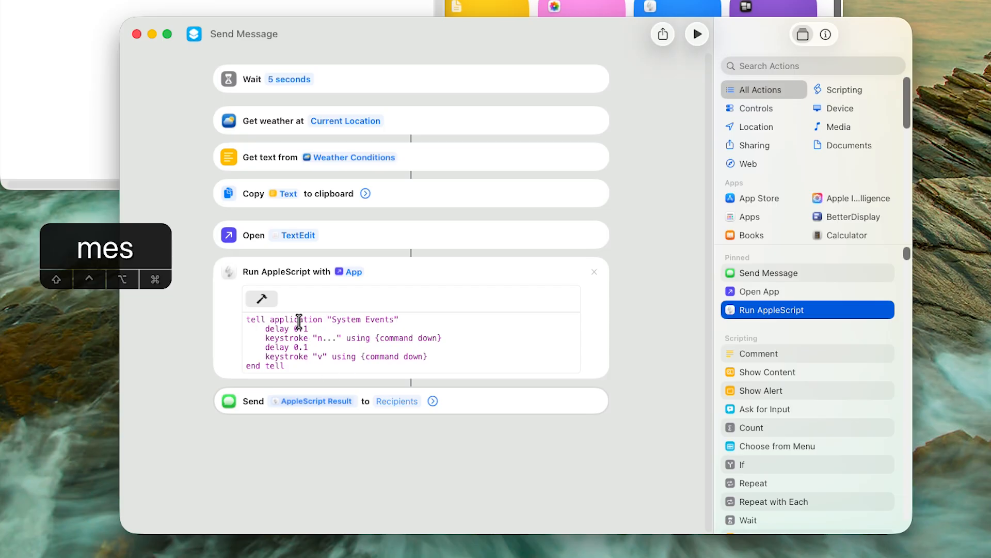
{"action": "left_click_drag", "start_coordinate": [462, 403], "coordinate": [471, 243]}
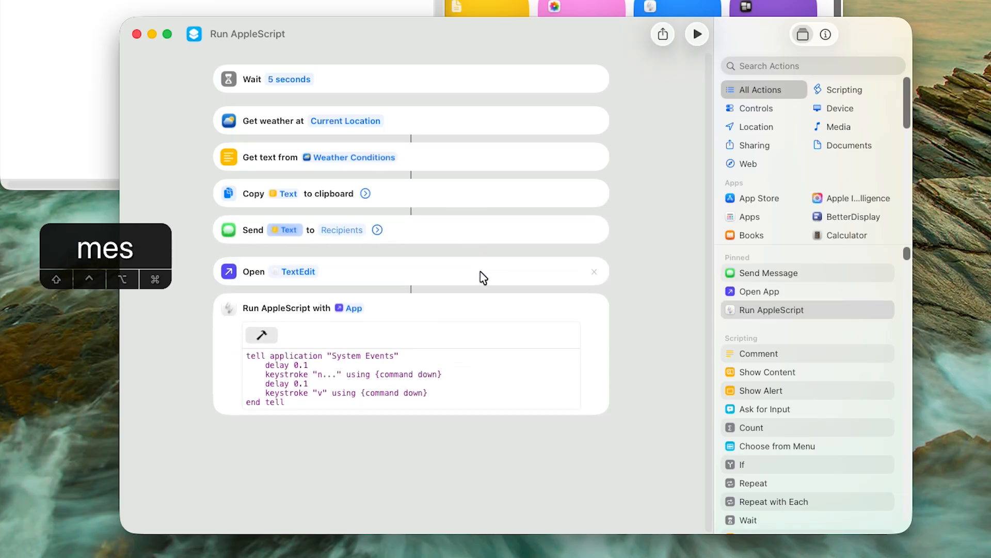
Remove the Open TextEdit action and set the message recipient to a contact
{"action": "left_click", "coordinate": [595, 272]}
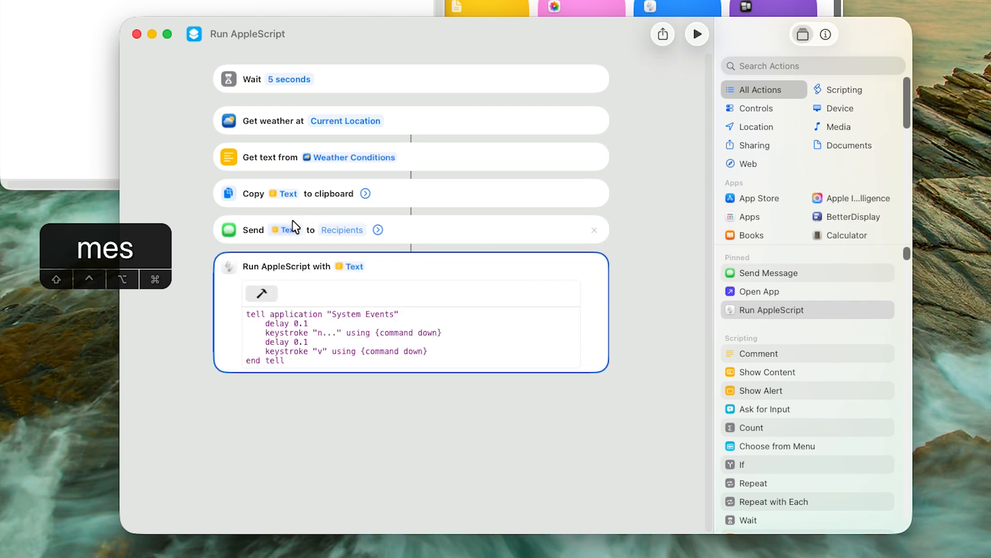
{"action": "left_click", "coordinate": [338, 232]}
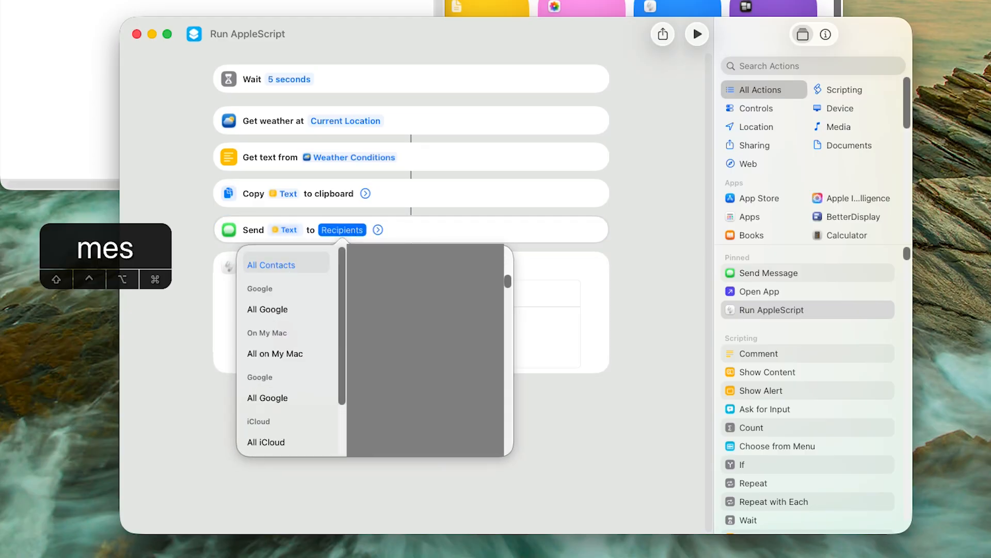
{"action": "left_click", "coordinate": [400, 271]}
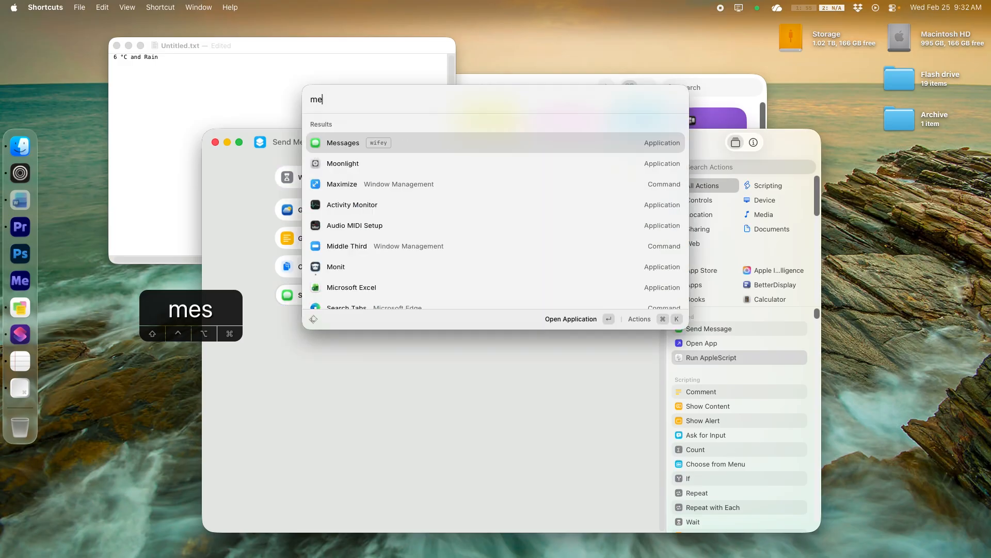
Open Messages to check the sent weather message, then quit it
{"action": "key", "text": "Return"}
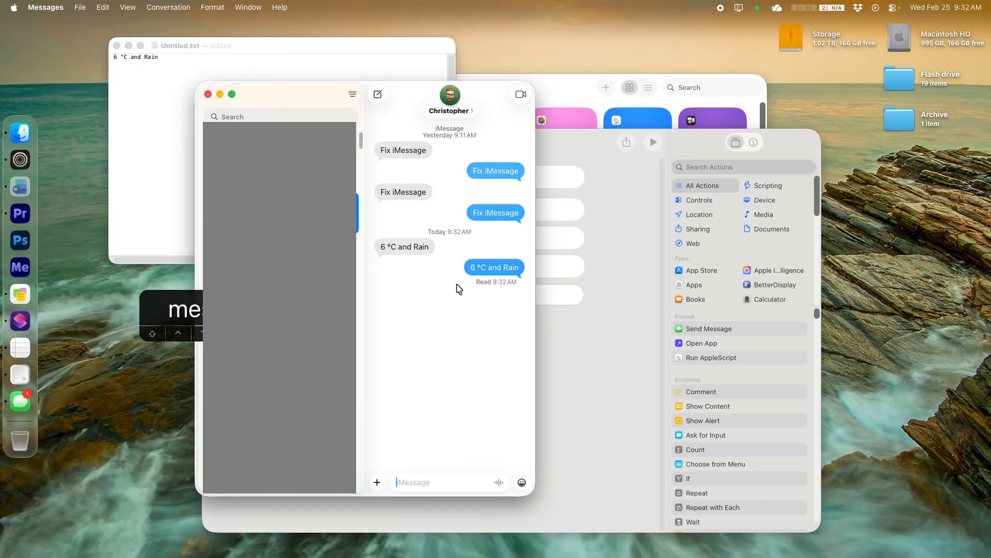
{"action": "key", "text": "super+q"}
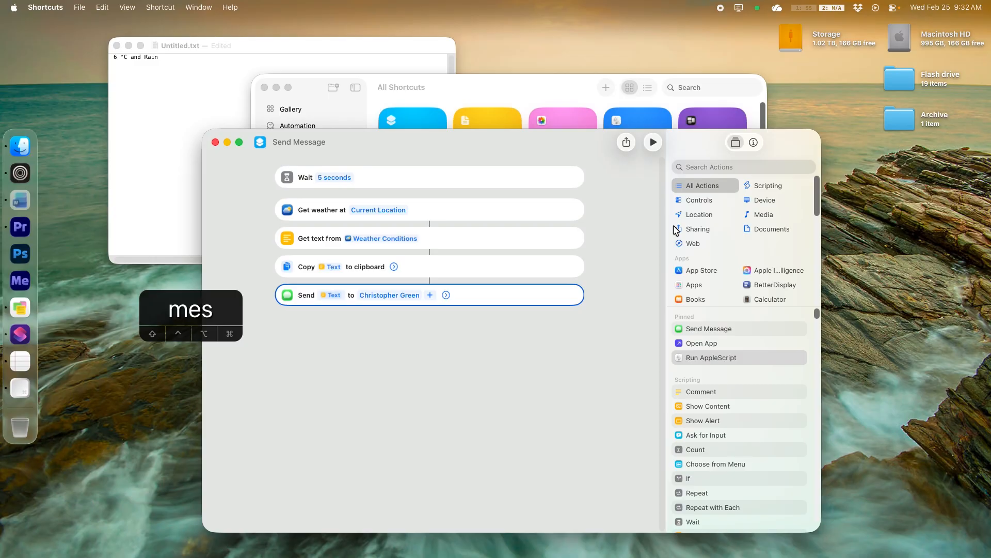
Browse the app categories in the action library and search the actions for email
{"action": "scroll", "coordinate": [742, 269], "scroll_direction": "down", "scroll_amount": 5}
{"action": "scroll", "coordinate": [758, 218], "scroll_direction": "down", "scroll_amount": 5}
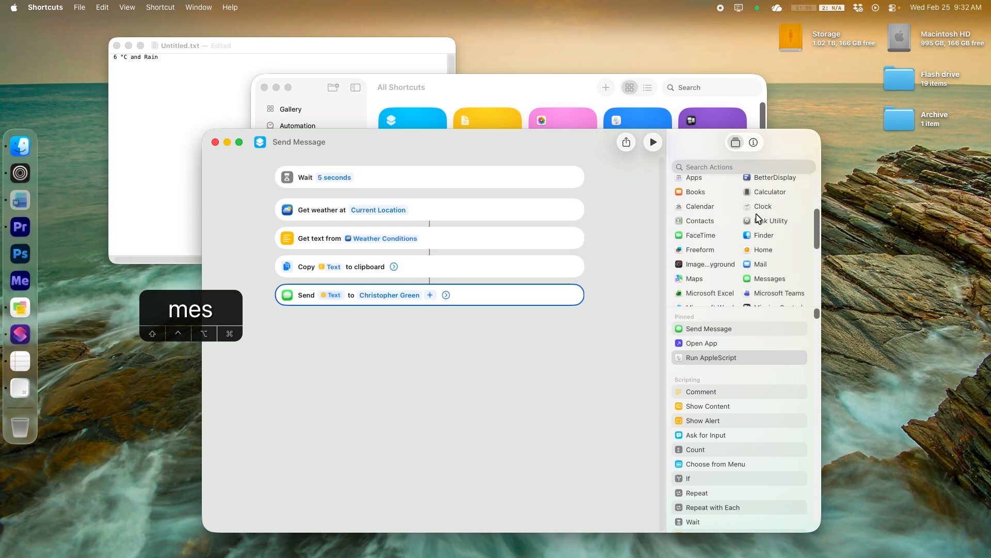
{"action": "left_click", "coordinate": [702, 236]}
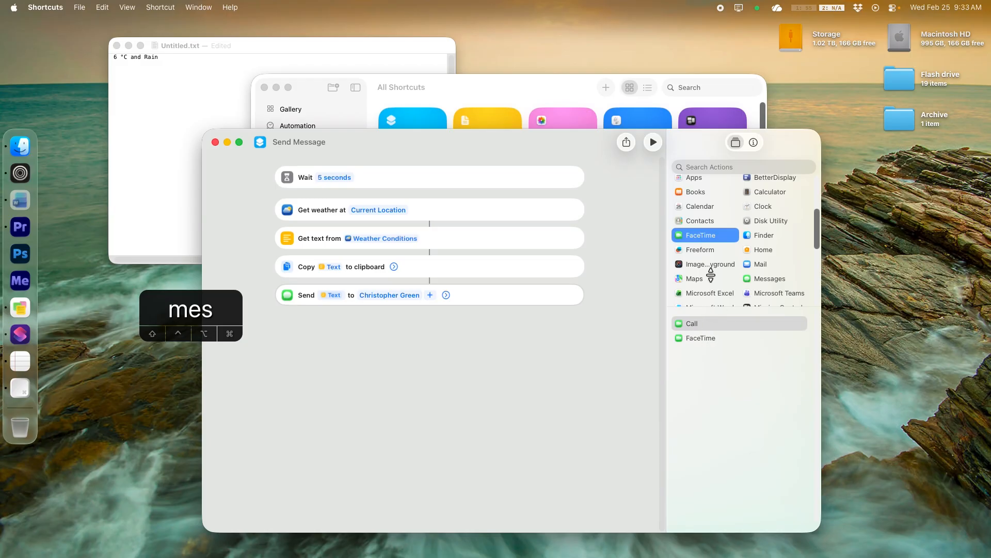
{"action": "scroll", "coordinate": [712, 269], "scroll_direction": "down", "scroll_amount": 4}
{"action": "left_click", "coordinate": [699, 227]}
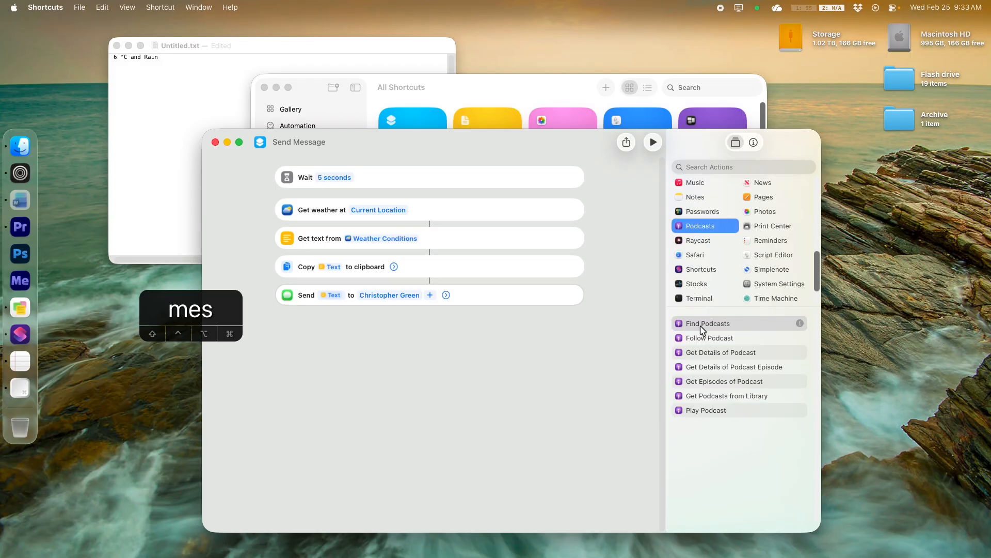
{"action": "left_click", "coordinate": [690, 411]}
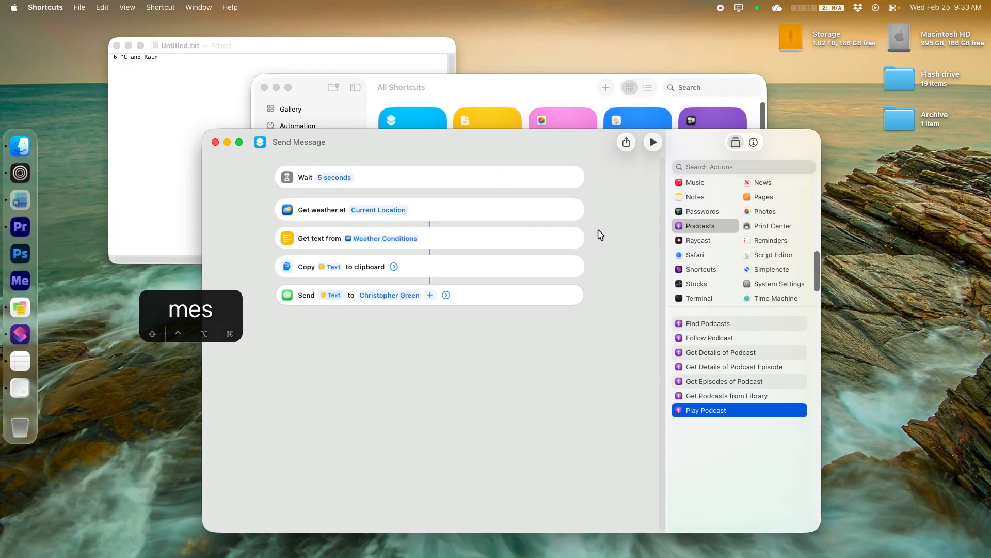
{"action": "left_click", "coordinate": [543, 144]}
{"action": "left_click", "coordinate": [700, 168]}
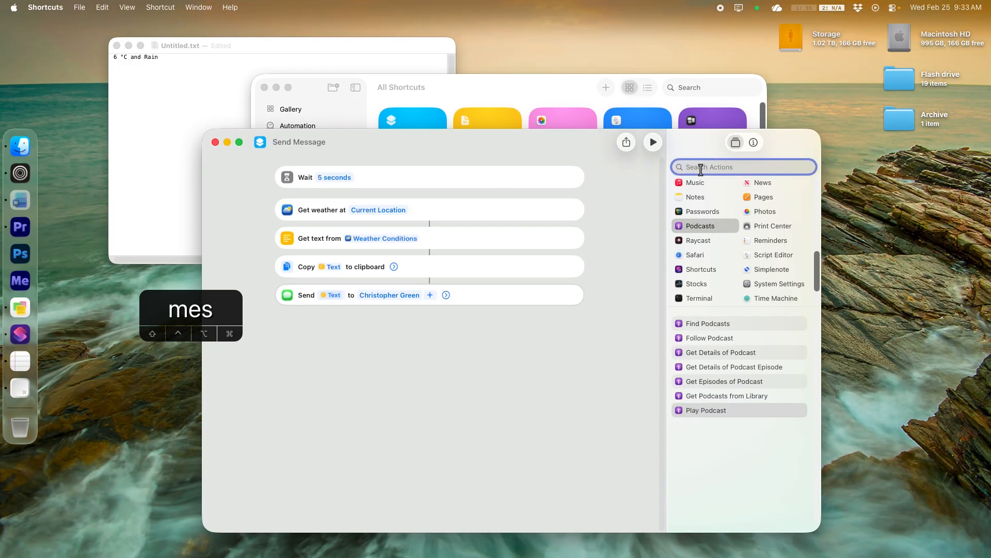
{"action": "type", "text": "email"}
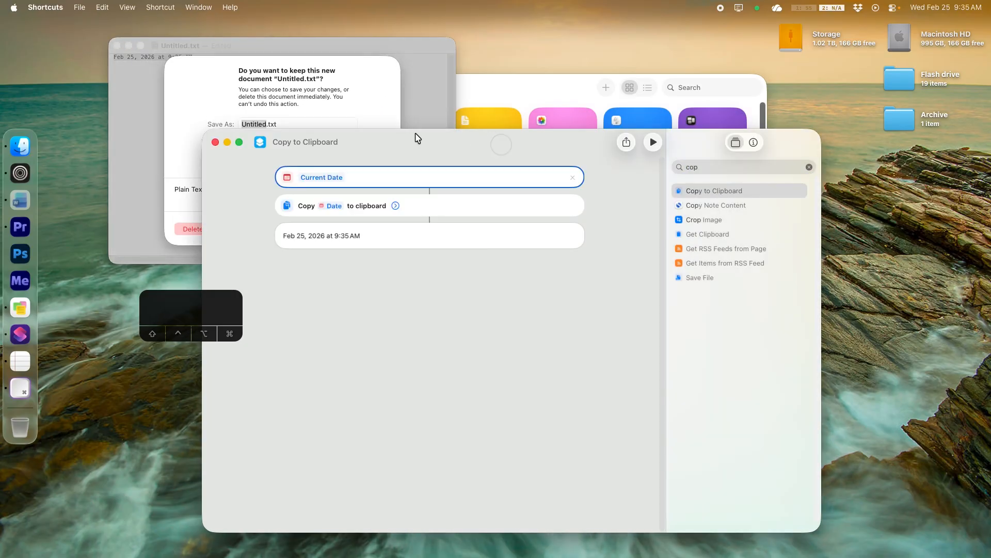
Close the shortcut editor window and delete the unsaved TextEdit document
{"action": "left_click", "coordinate": [253, 90]}
{"action": "left_click", "coordinate": [192, 228]}
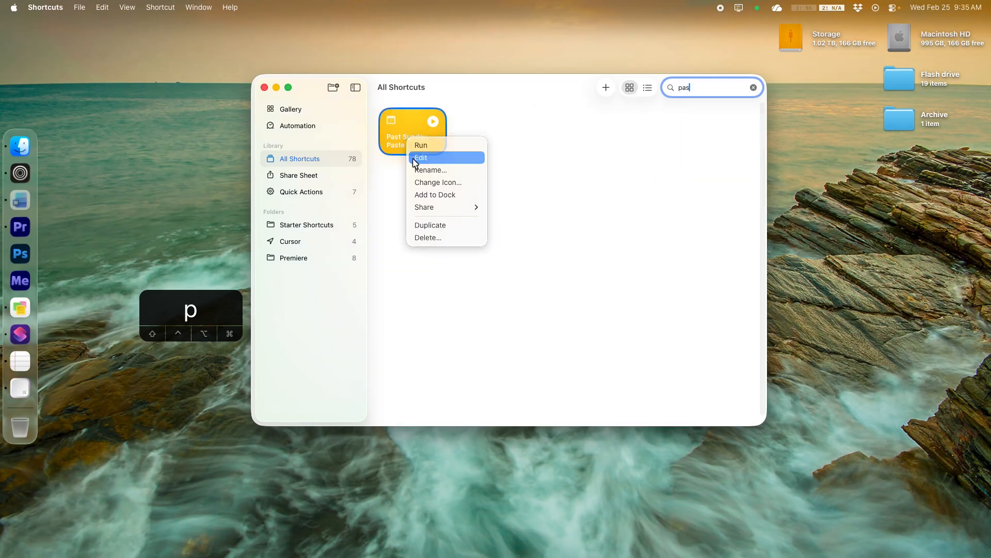
Open the Past Sunday Paste shortcut and examine its ChatGPT prompt text
{"action": "left_click", "coordinate": [413, 156]}
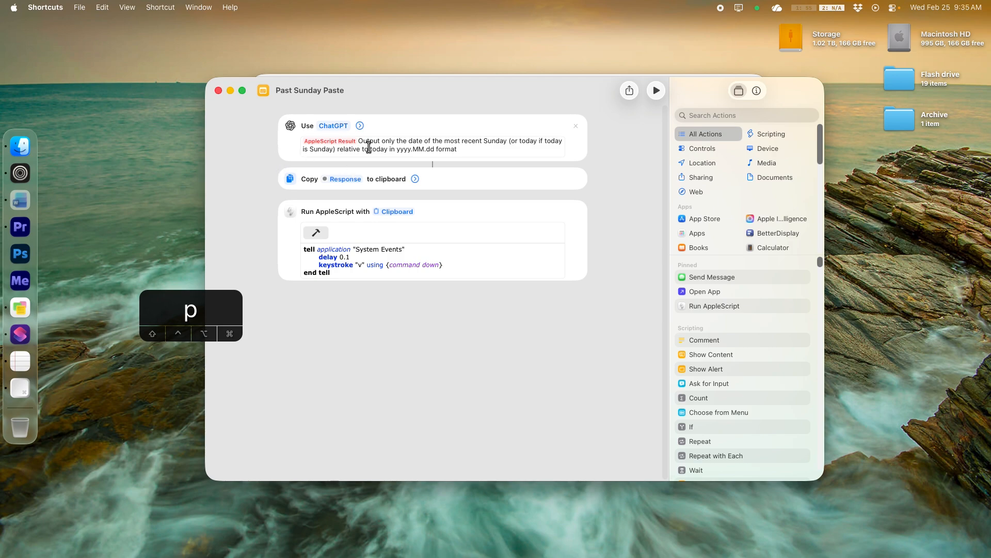
{"action": "left_click", "coordinate": [295, 127]}
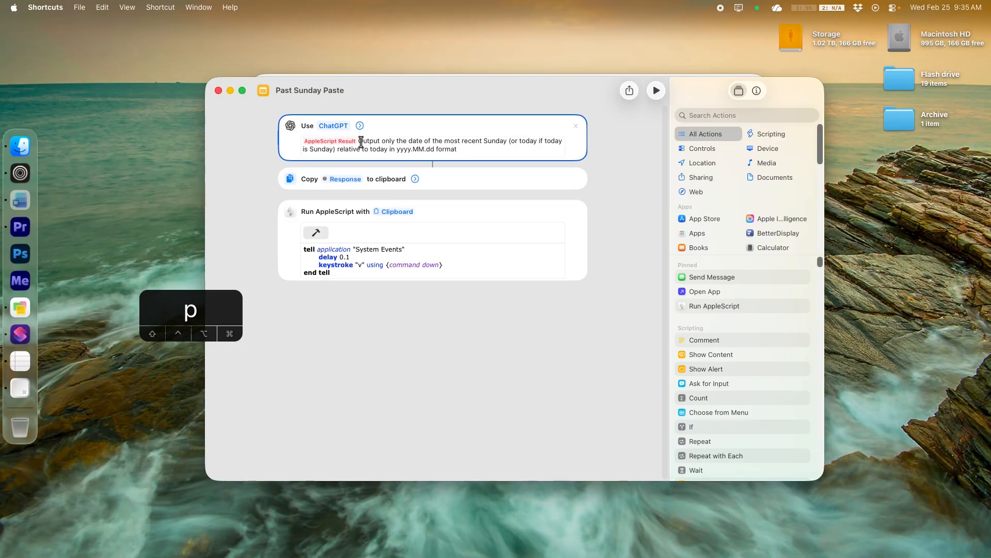
{"action": "left_click_drag", "start_coordinate": [369, 141], "coordinate": [410, 142]}
{"action": "left_click", "coordinate": [453, 141]}
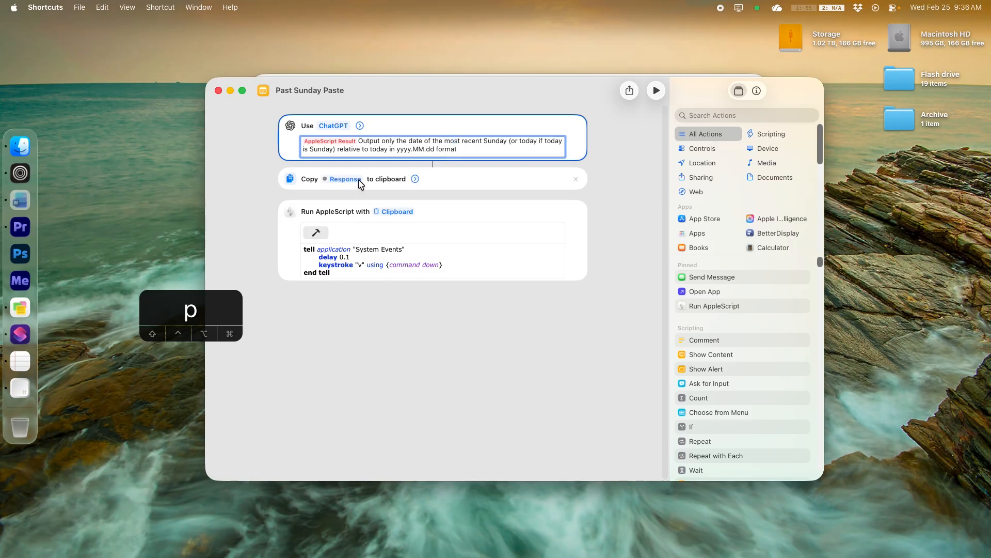
{"action": "left_click", "coordinate": [361, 288]}
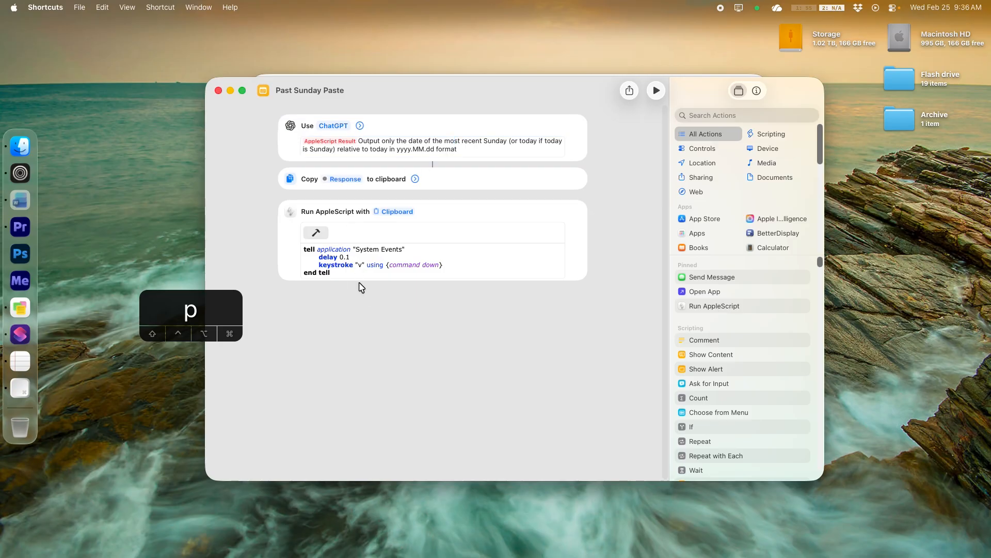
Open TextEdit and create a new blank document
{"action": "left_click", "coordinate": [20, 361]}
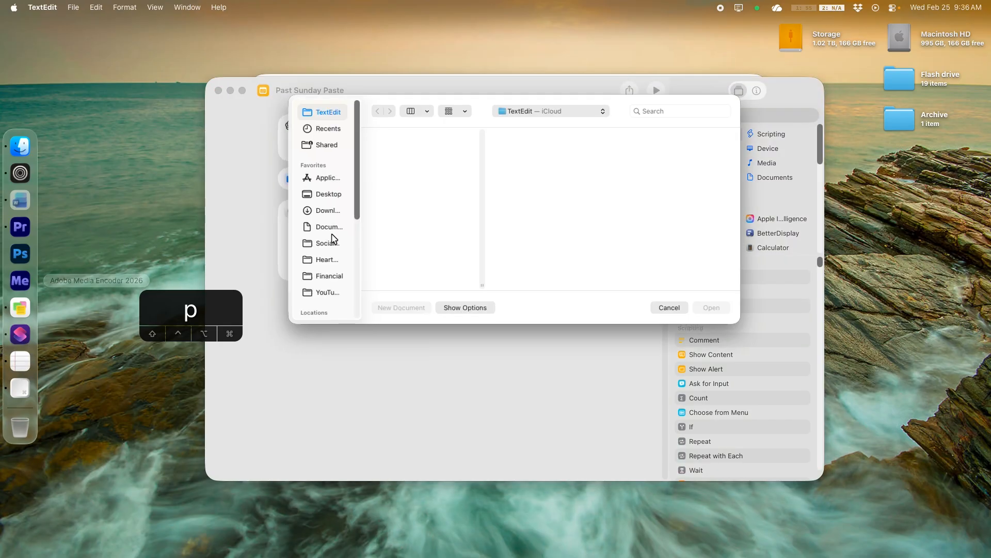
{"action": "left_click", "coordinate": [400, 308]}
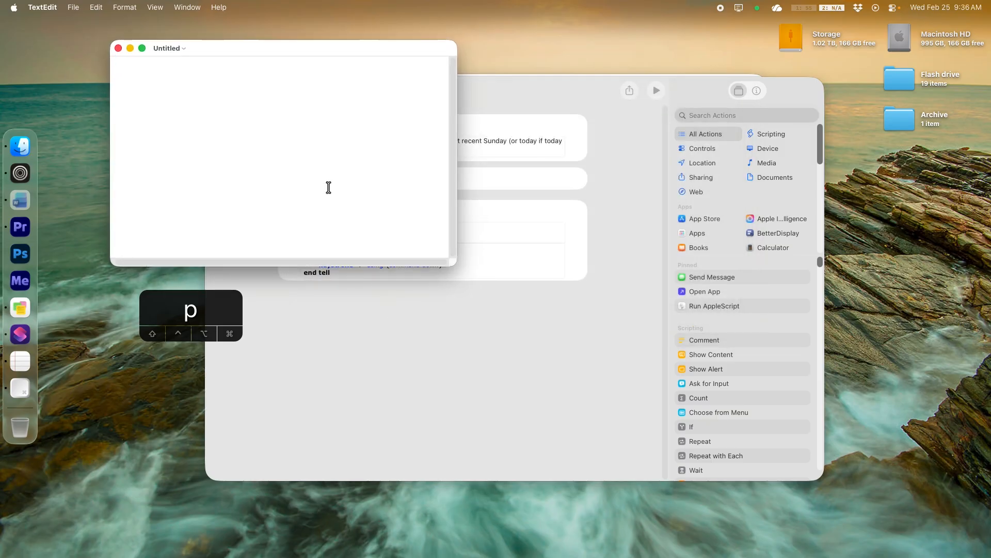
Run the Past Sunday Paste shortcut from the launcher so its date pastes into the TextEdit document
{"action": "key", "text": "super+space"}
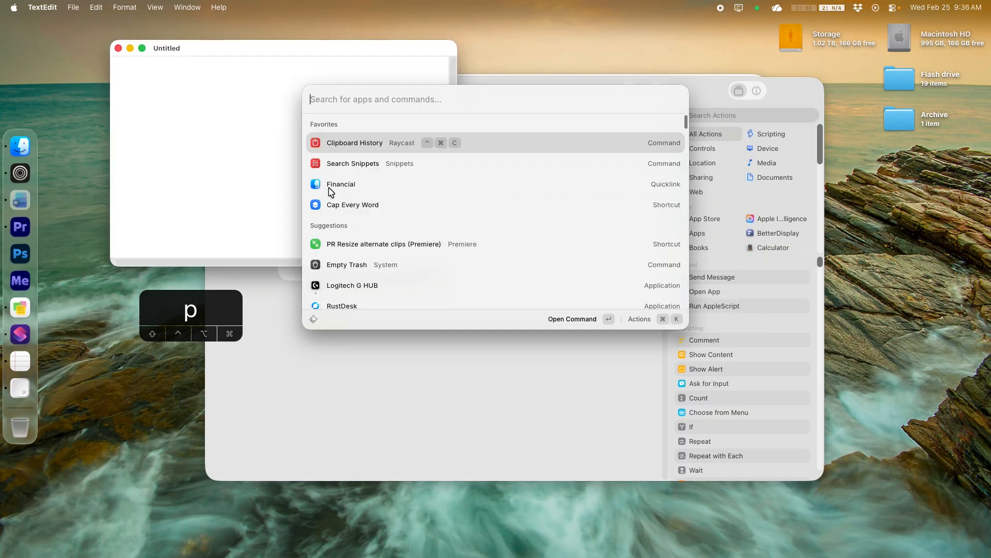
{"action": "type", "text": "pas"}
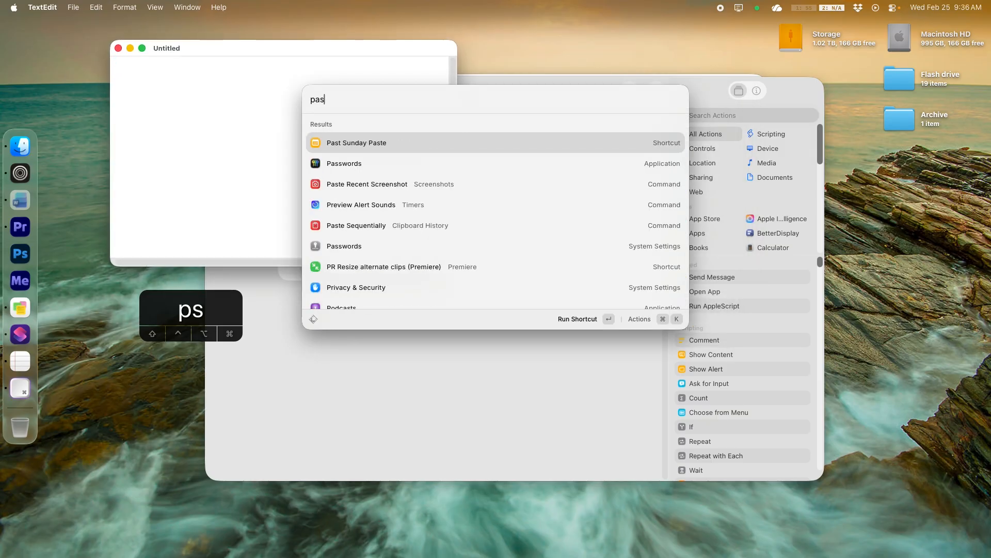
{"action": "key", "text": "Return"}
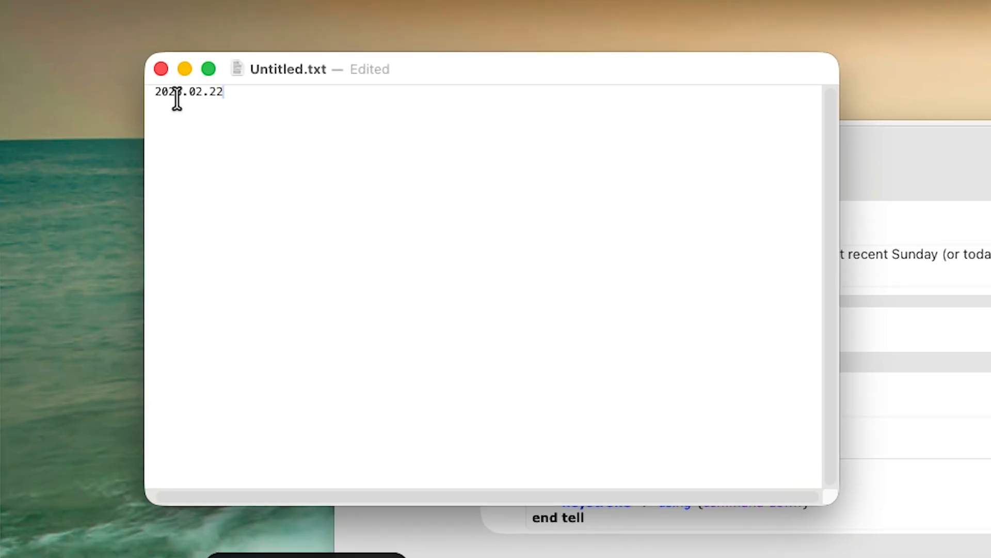
Select the pasted date and enlarge its font size three steps
{"action": "left_click_drag", "start_coordinate": [236, 98], "coordinate": [141, 98]}
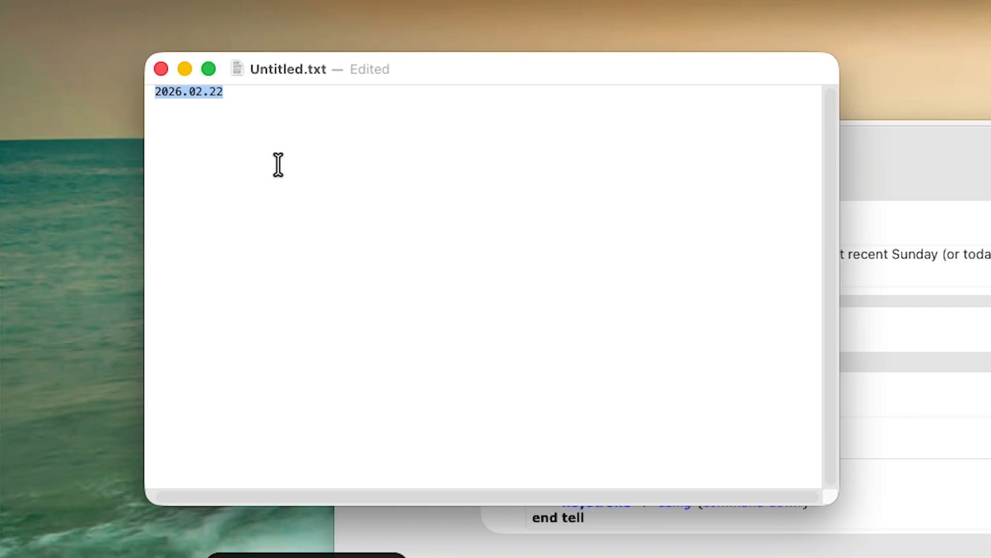
{"action": "key", "text": "super+plus"}
{"action": "key", "text": "super+plus"}
{"action": "key", "text": "super+plus"}
{"action": "key", "text": "super+plus"}
{"action": "key", "text": "super+plus"}
{"action": "key", "text": "super+plus"}
{"action": "key", "text": "super+plus"}
{"action": "key", "text": "super+plus"}
{"action": "key", "text": "super+plus"}
{"action": "key", "text": "super+plus"}
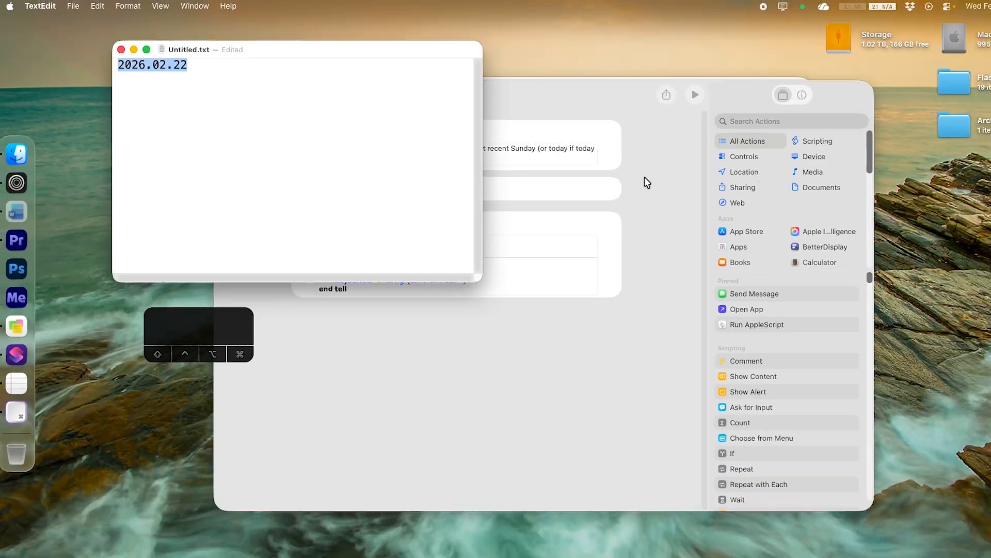
Try adding an Apple Intelligence Use Model action after the AppleScript, open its model choices, and remove it again
{"action": "left_click", "coordinate": [644, 176]}
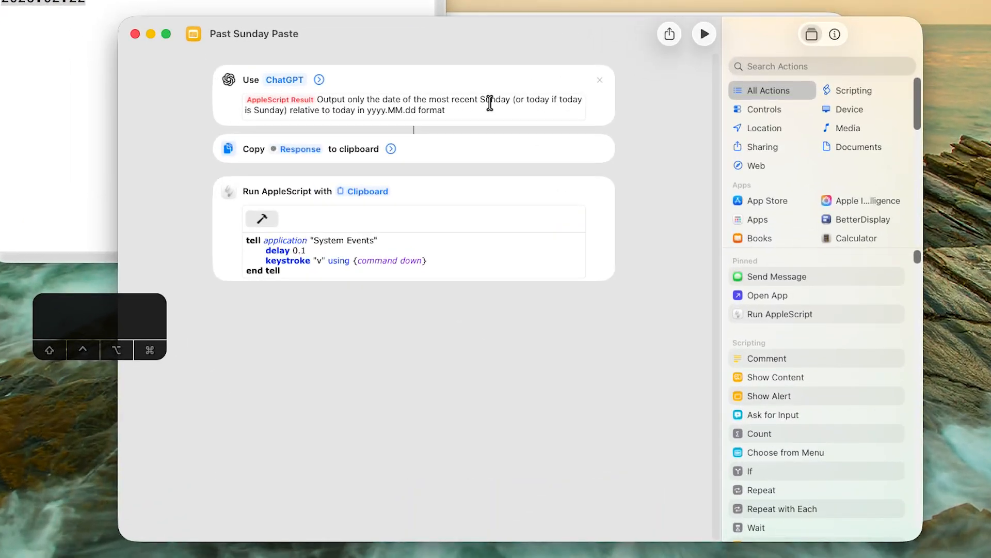
{"action": "left_click", "coordinate": [861, 204]}
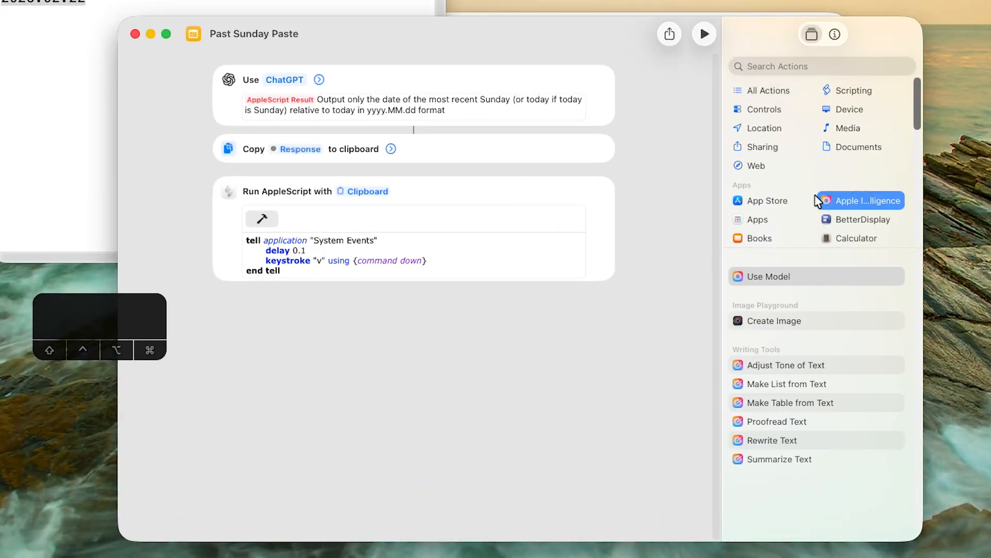
{"action": "left_click", "coordinate": [781, 66]}
{"action": "type", "text": "cha"}
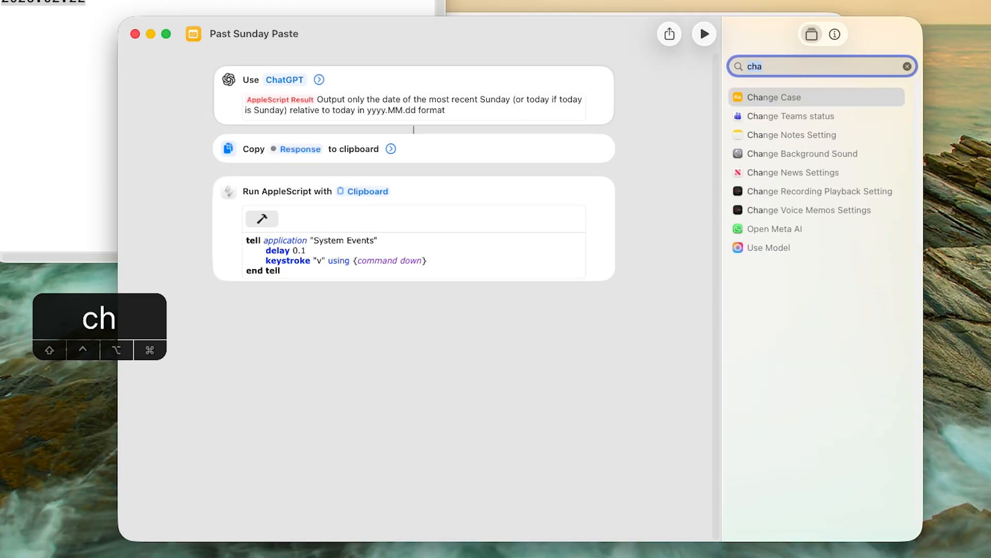
{"action": "type", "text": "ai"}
{"action": "left_click_drag", "start_coordinate": [777, 173], "coordinate": [341, 322]}
{"action": "left_click", "coordinate": [286, 311]}
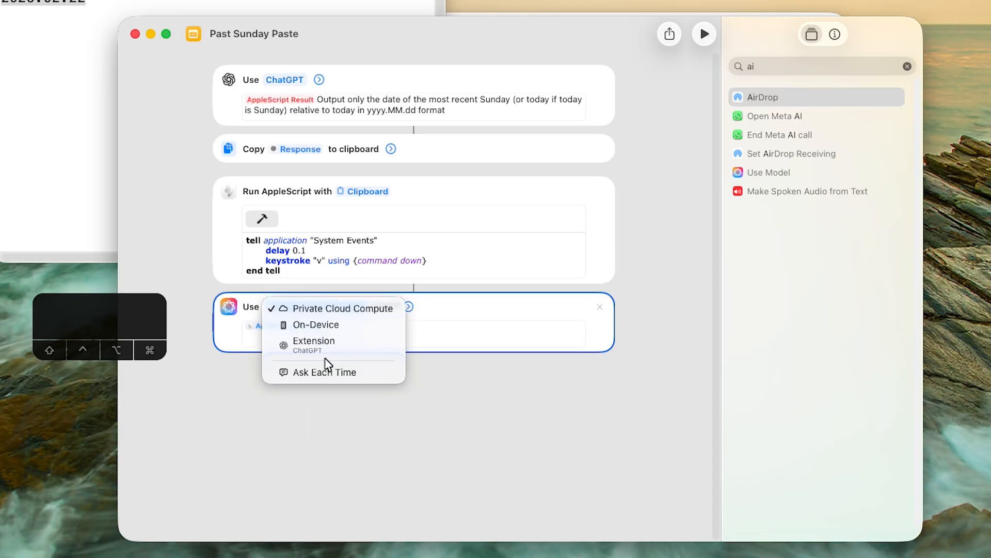
{"action": "left_click", "coordinate": [614, 345]}
{"action": "left_click", "coordinate": [601, 306]}
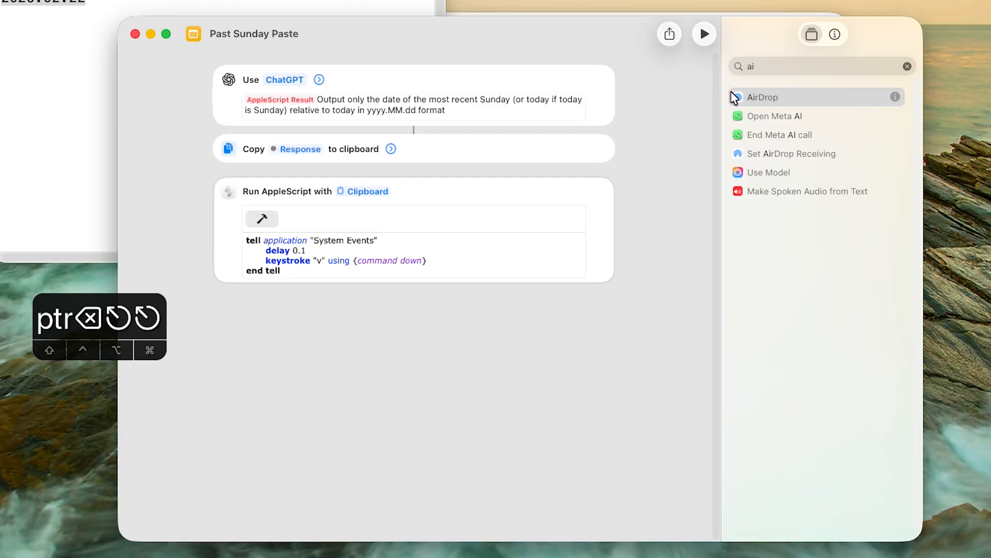
Try an AirDrop action after the AppleScript, browse the Trello and WhatsApp actions, and remove the AirDrop action
{"action": "double_click", "coordinate": [749, 98]}
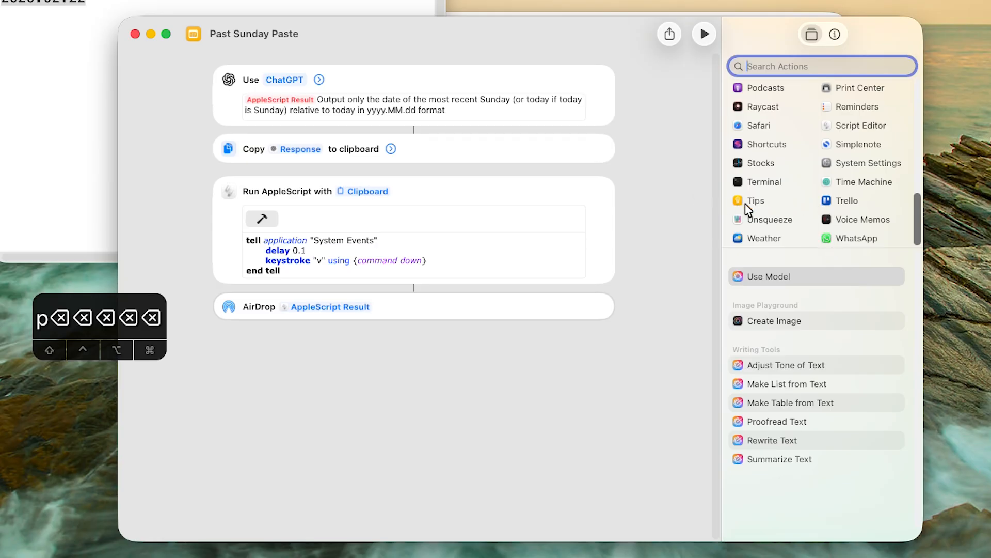
{"action": "left_click", "coordinate": [839, 206]}
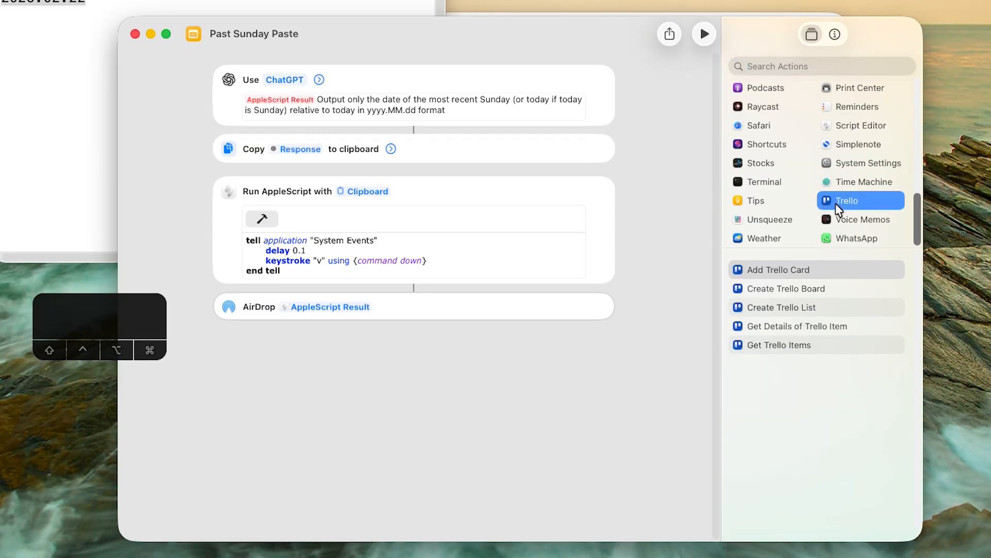
{"action": "left_click", "coordinate": [841, 237]}
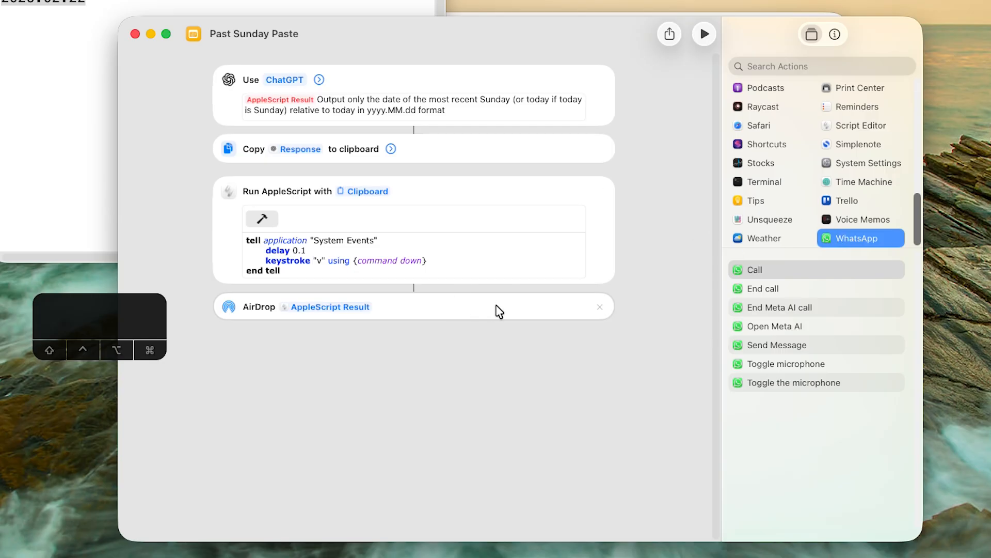
{"action": "left_click", "coordinate": [600, 308]}
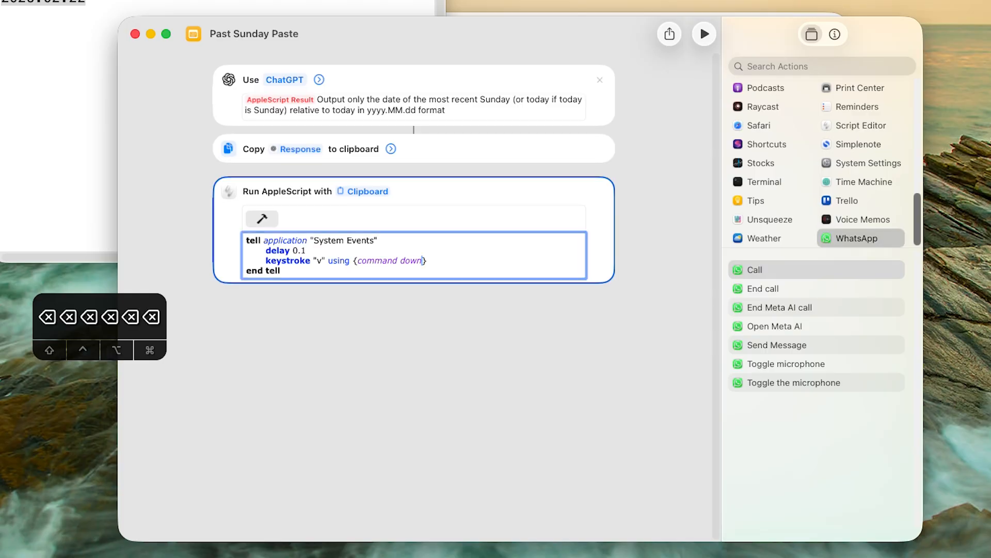
{"action": "left_click", "coordinate": [329, 398]}
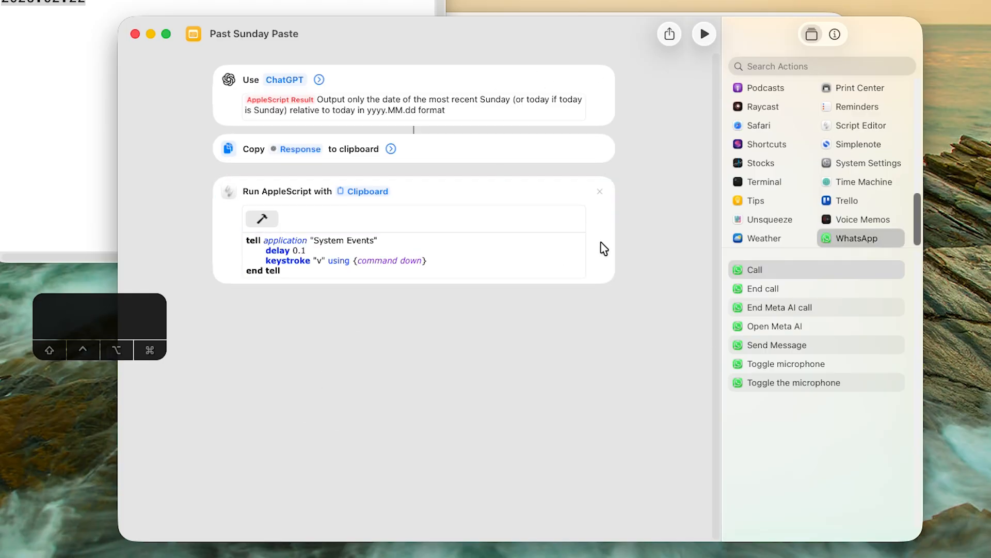